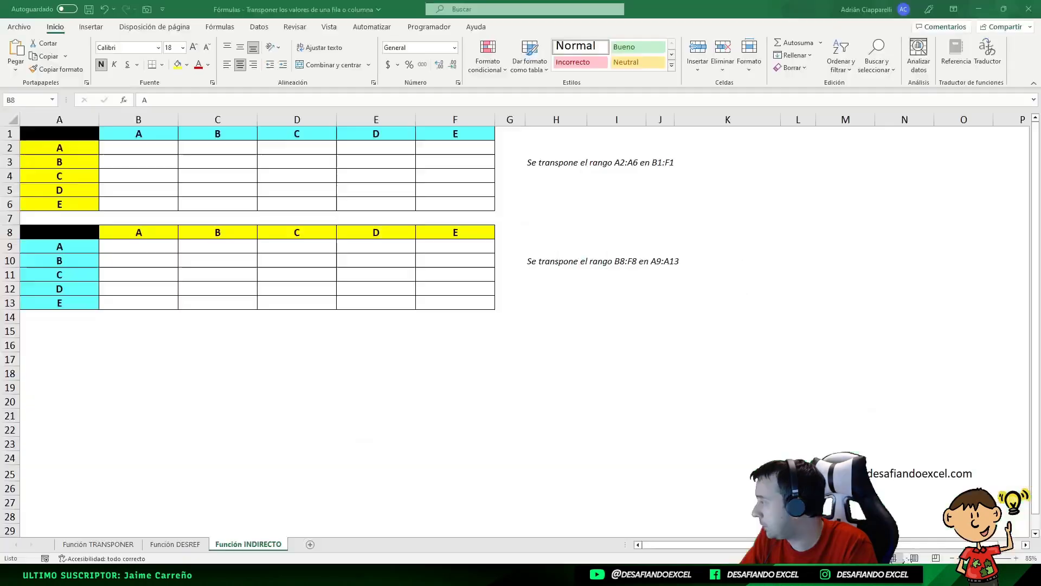
- Switch to the workbook on transposing cell patterns from a single column into several columns and maximize its window
drag(0, 23, 585, 121)
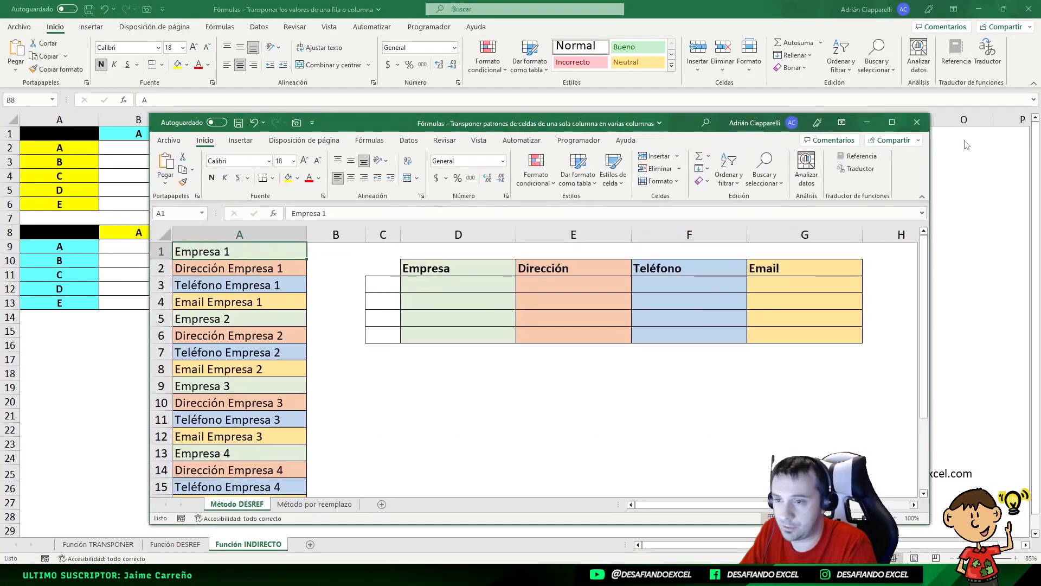
click(892, 122)
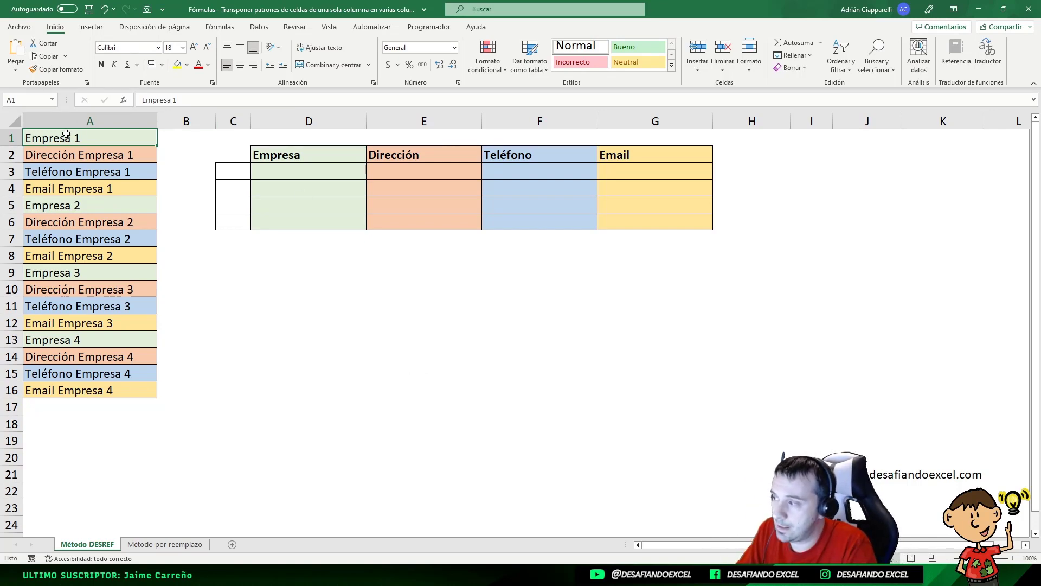
- Examine the repeating four-cell pattern of company, address, phone and email in the source list A1:A16
drag(67, 137, 68, 396)
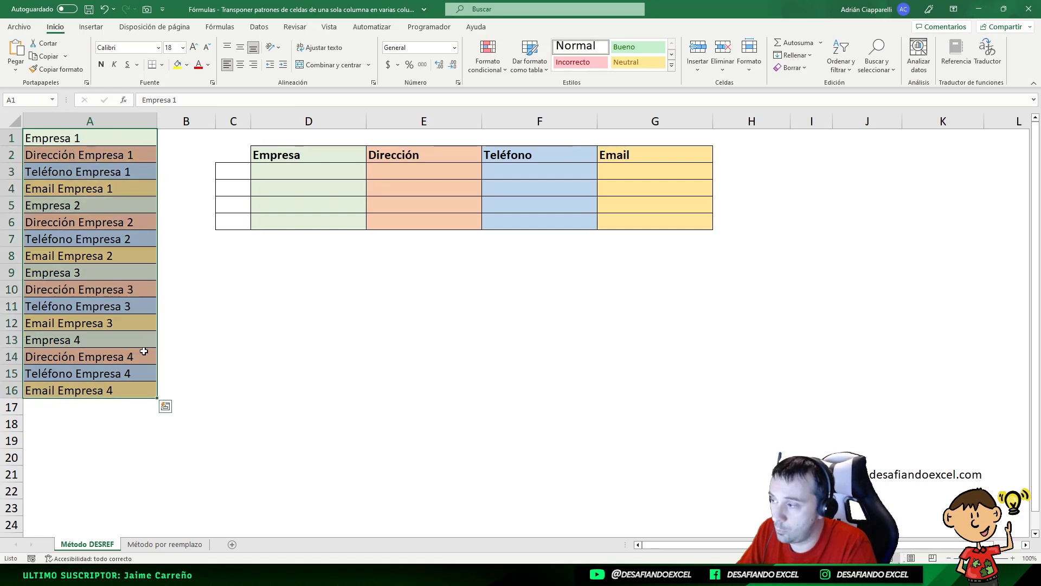
click(92, 142)
click(90, 156)
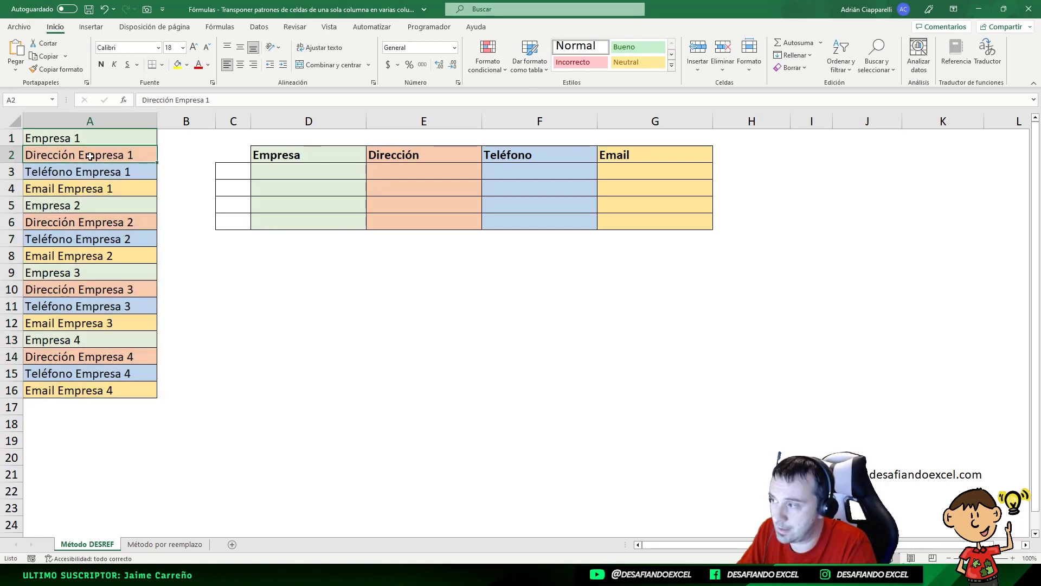
key(Down)
key(Down)
key(Down)
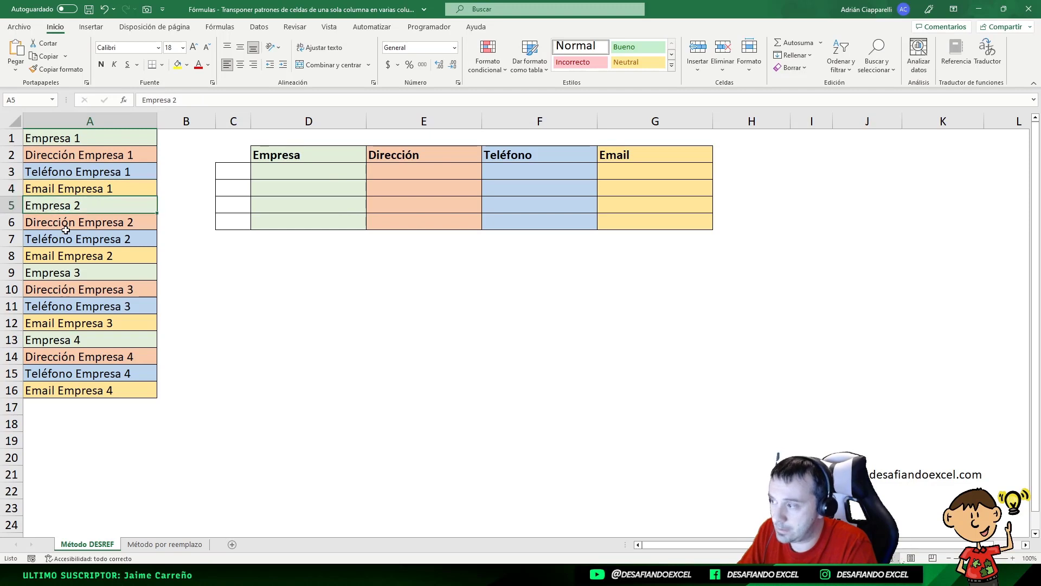
click(65, 231)
drag(63, 140, 49, 255)
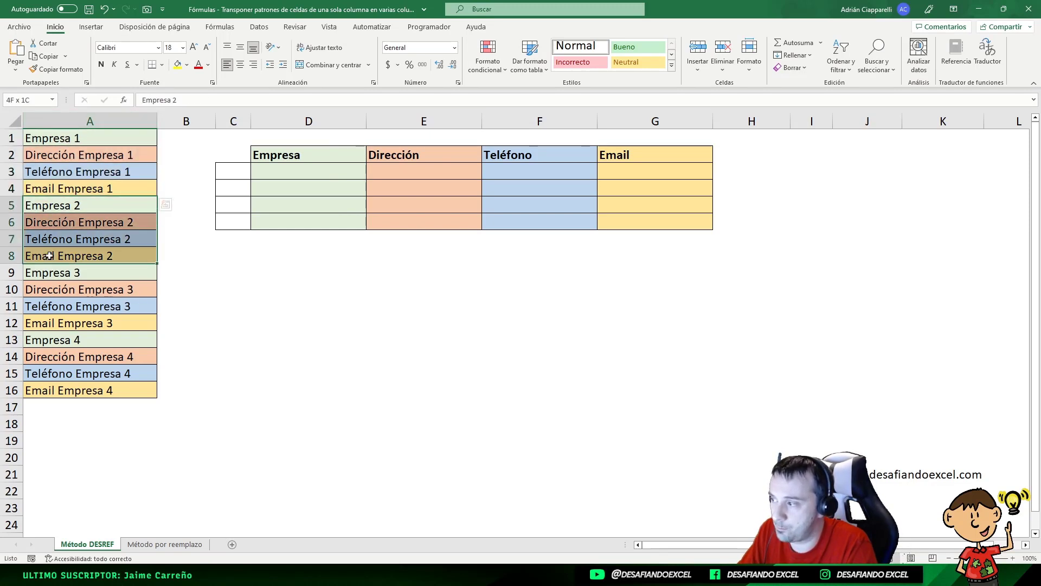
drag(67, 135, 88, 177)
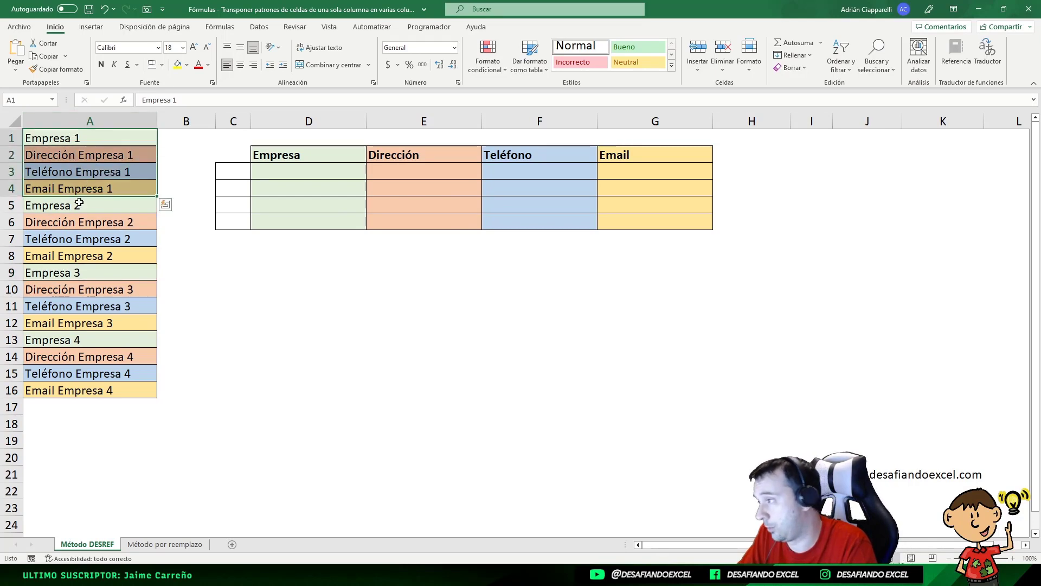
drag(79, 204, 78, 245)
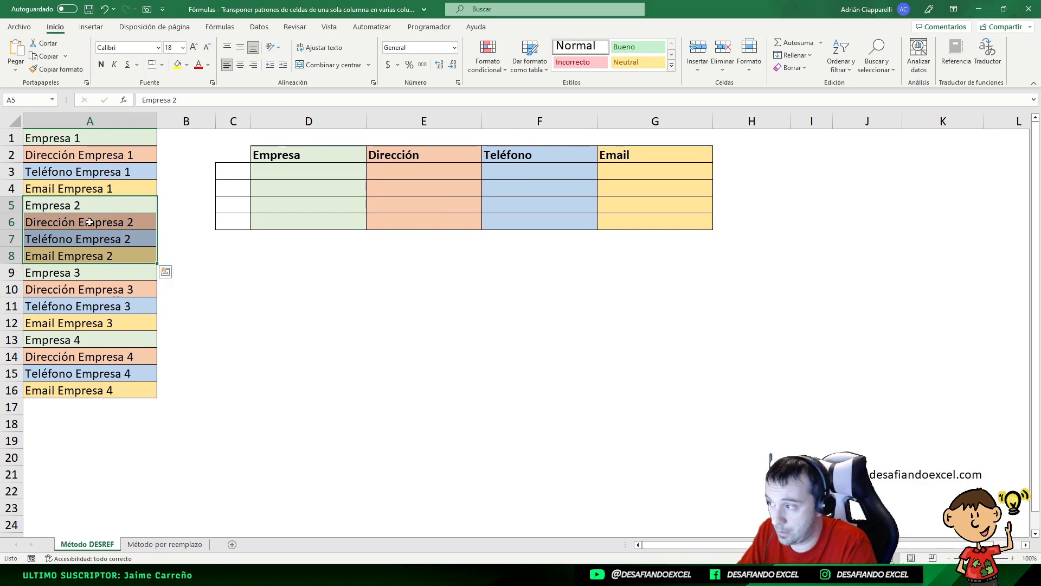
drag(74, 274, 95, 388)
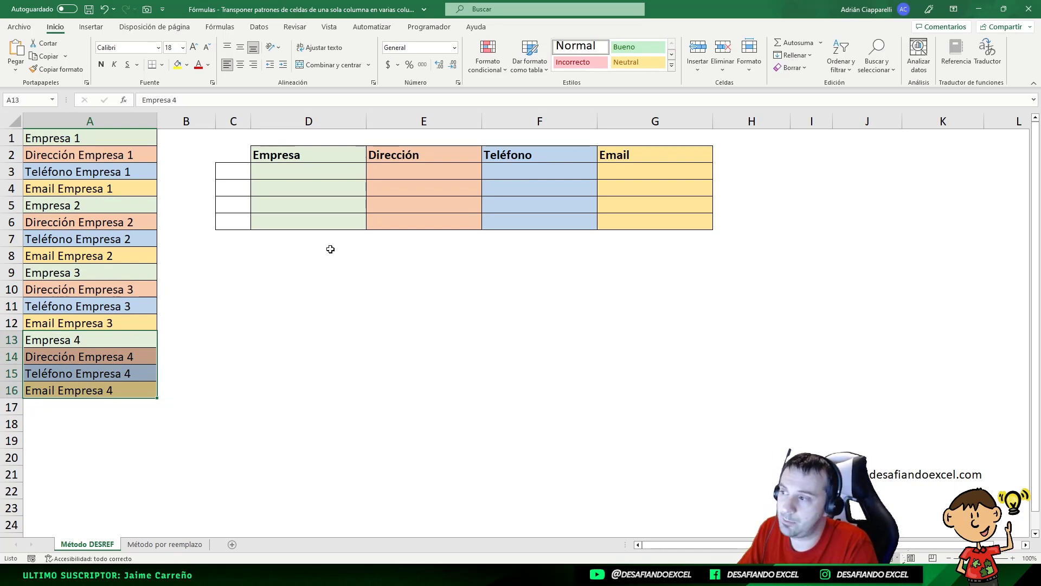
- Review the empty destination table D2:G6 with its Empresa, Dirección, Teléfono and Email columns against the source list
drag(310, 168, 315, 213)
click(402, 167)
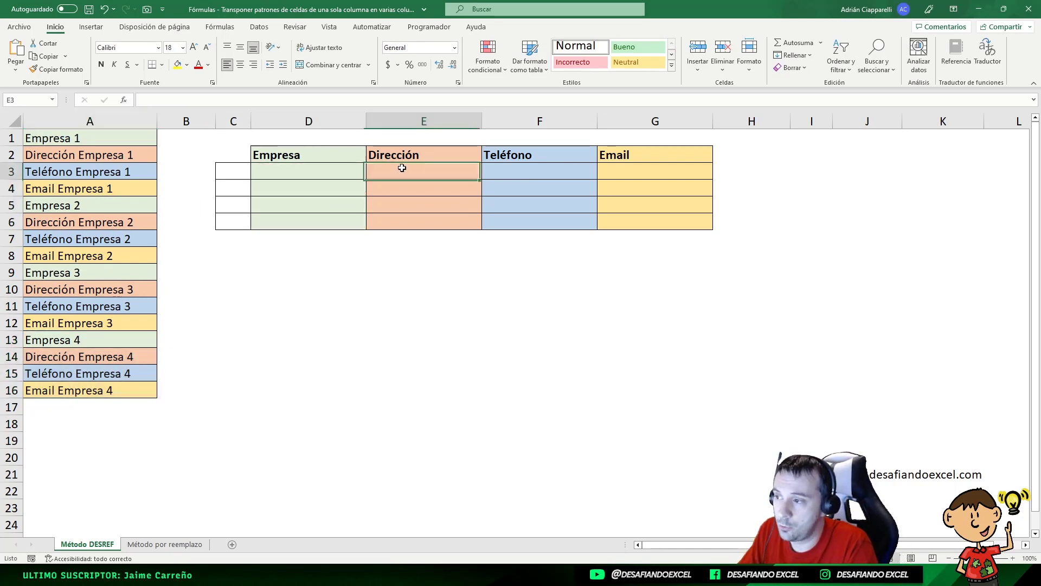
drag(524, 157, 526, 167)
click(637, 165)
click(280, 175)
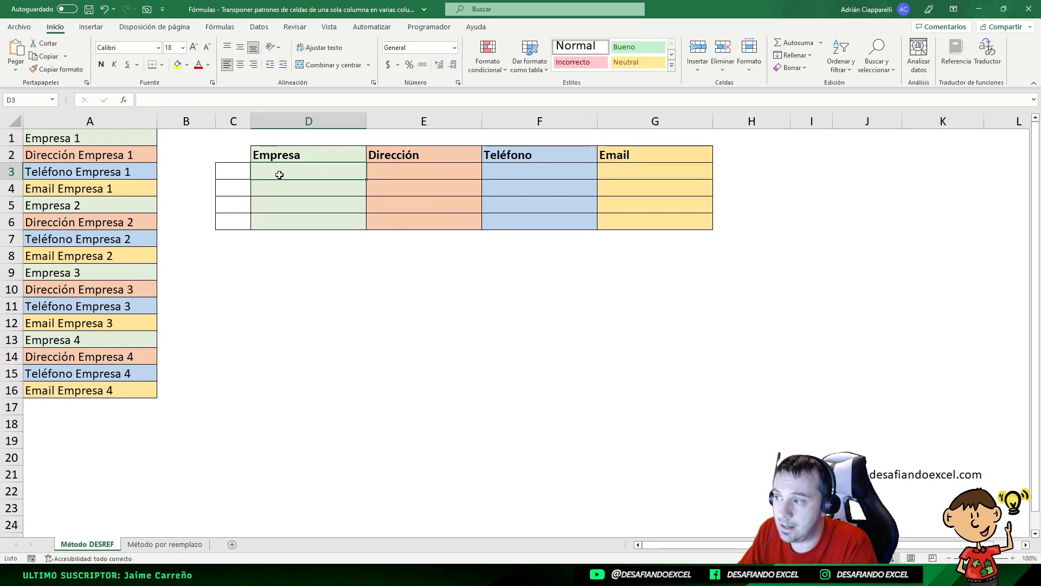
click(395, 171)
click(539, 171)
click(671, 169)
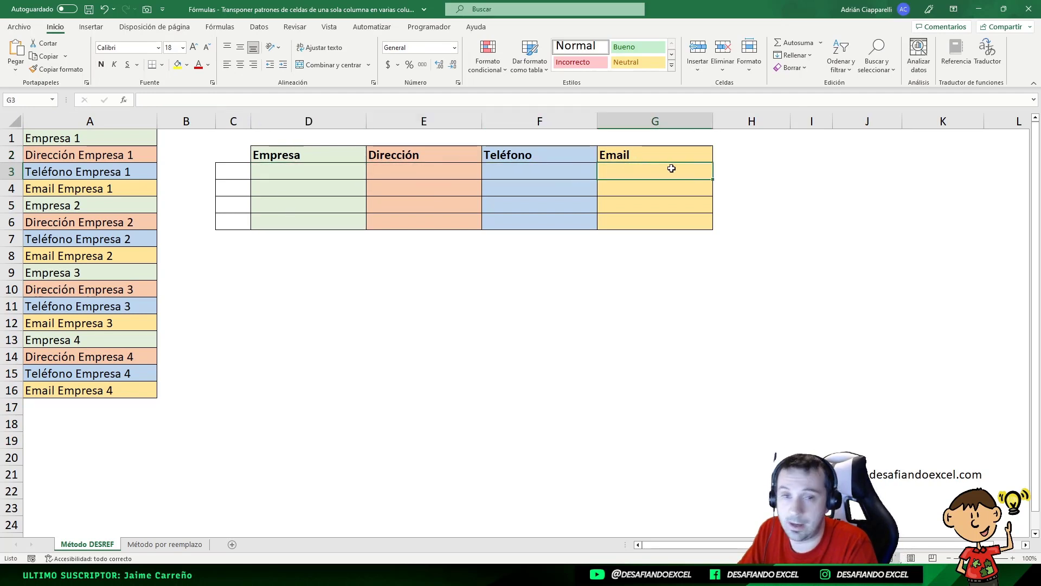
drag(274, 170, 665, 172)
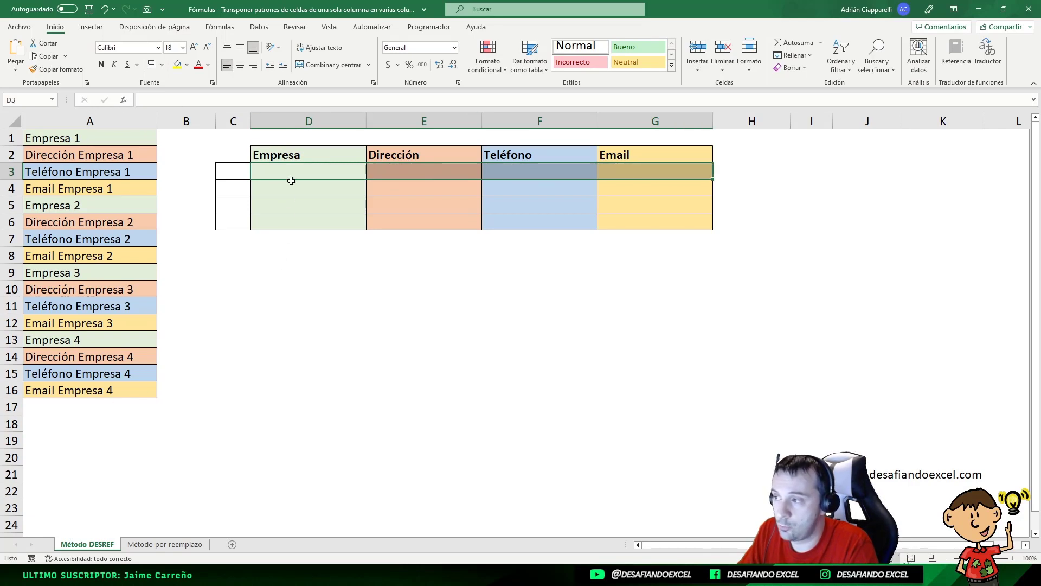
drag(297, 155, 681, 220)
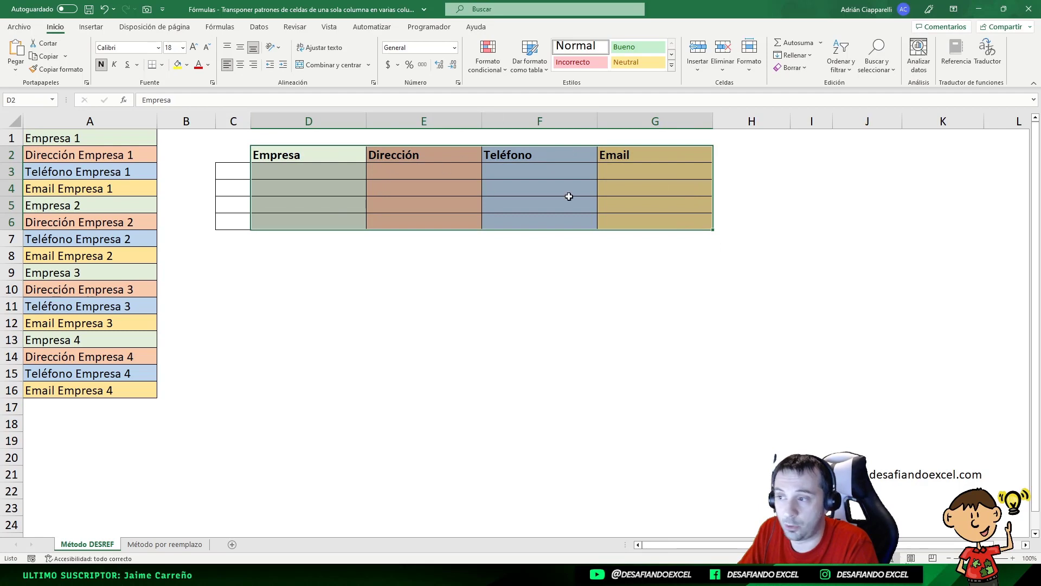
click(319, 171)
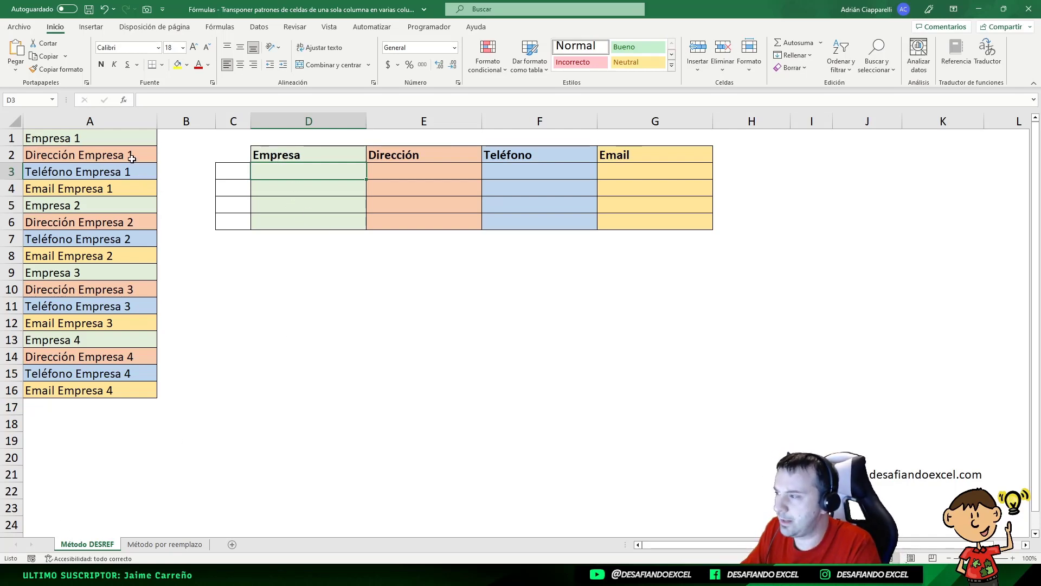
drag(115, 137, 95, 390)
- Enter the row offsets 0, 4, 8 and 12 in cells C3 to C6 beside the destination table
click(236, 170)
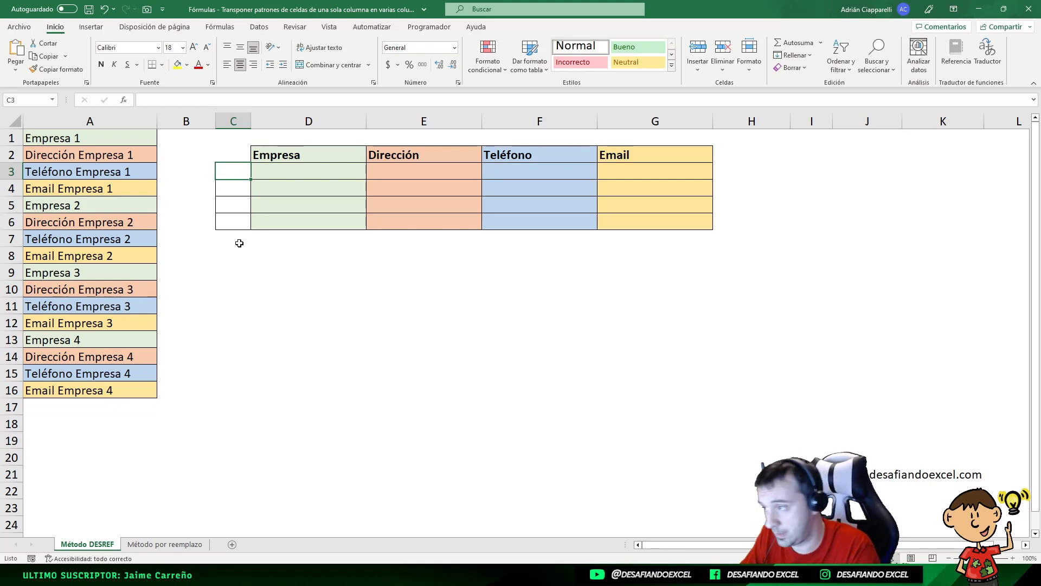
text(0)
key(Return)
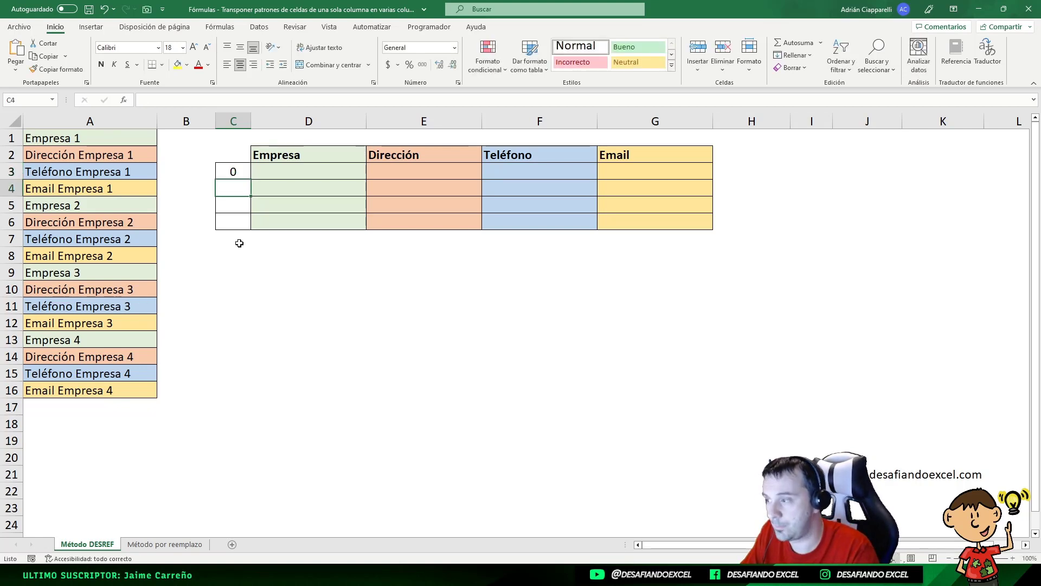
text(4)
key(Return)
text(8)
key(Return)
text(12)
key(Return)
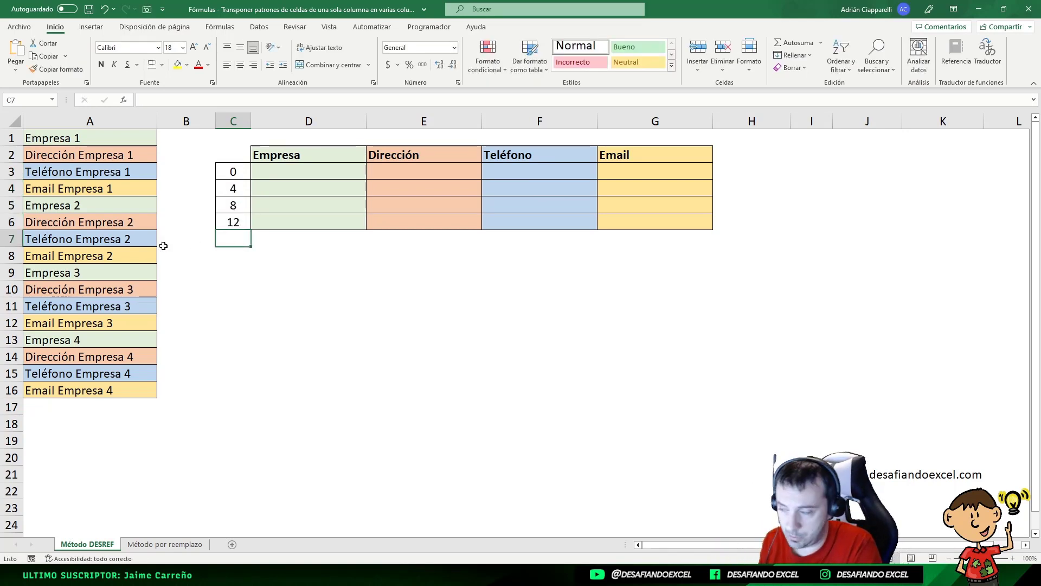
- Compare the source list A1:A16 with the destination range D3:G6 and check the offsets in C3:C6
drag(119, 133, 107, 389)
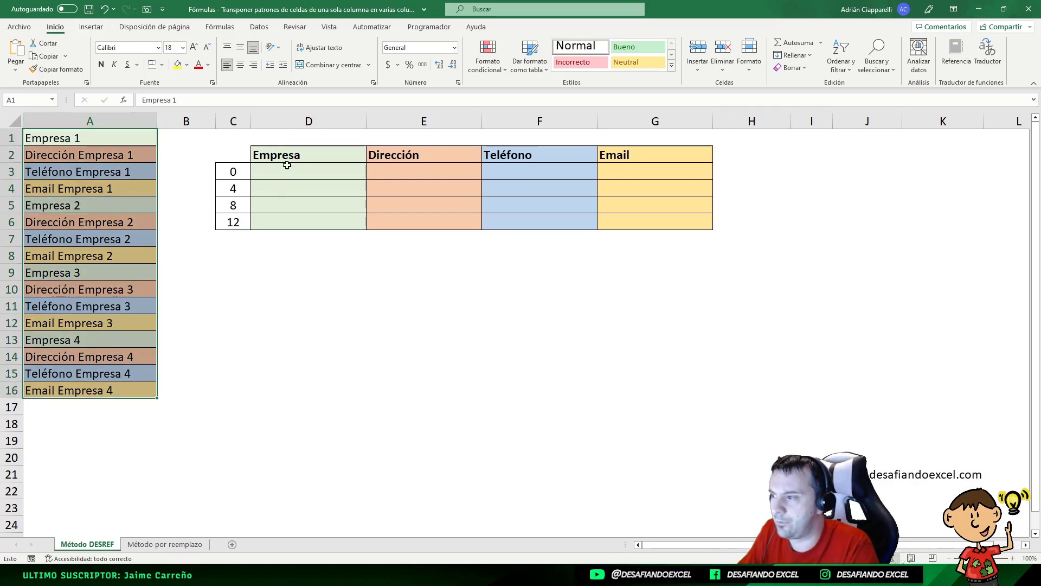
drag(288, 165, 677, 228)
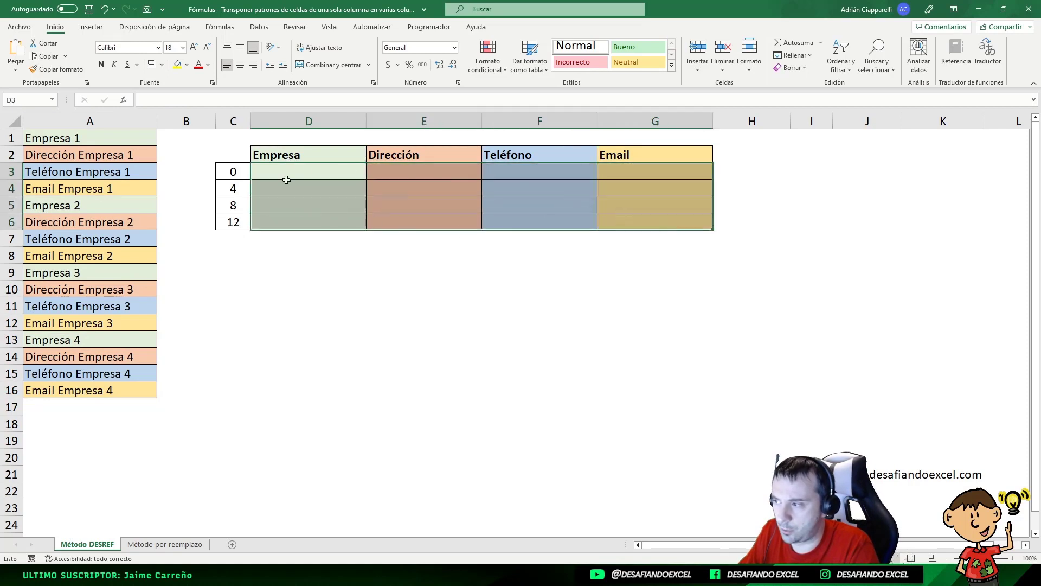
drag(686, 171, 320, 219)
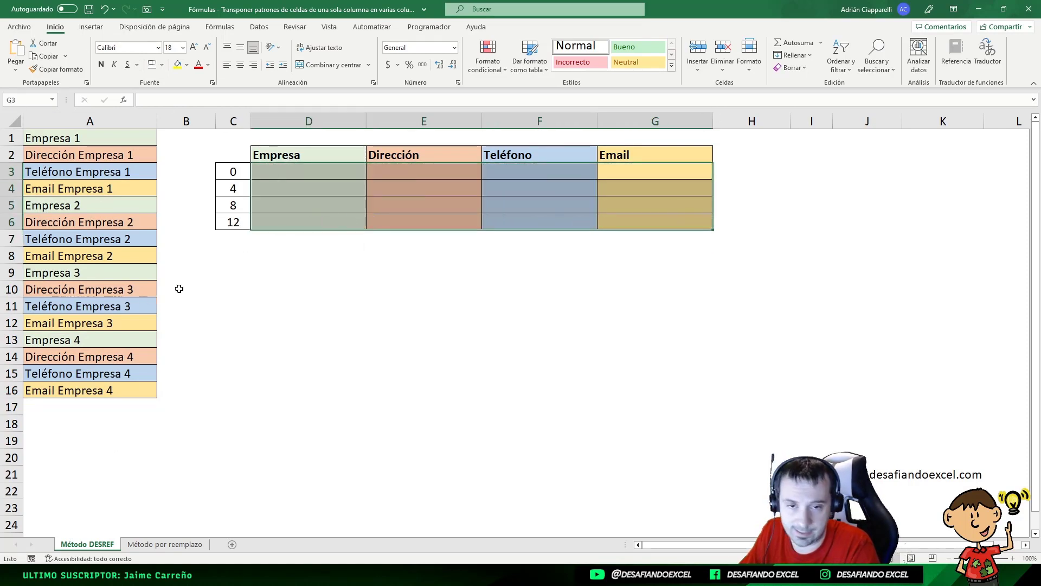
click(49, 388)
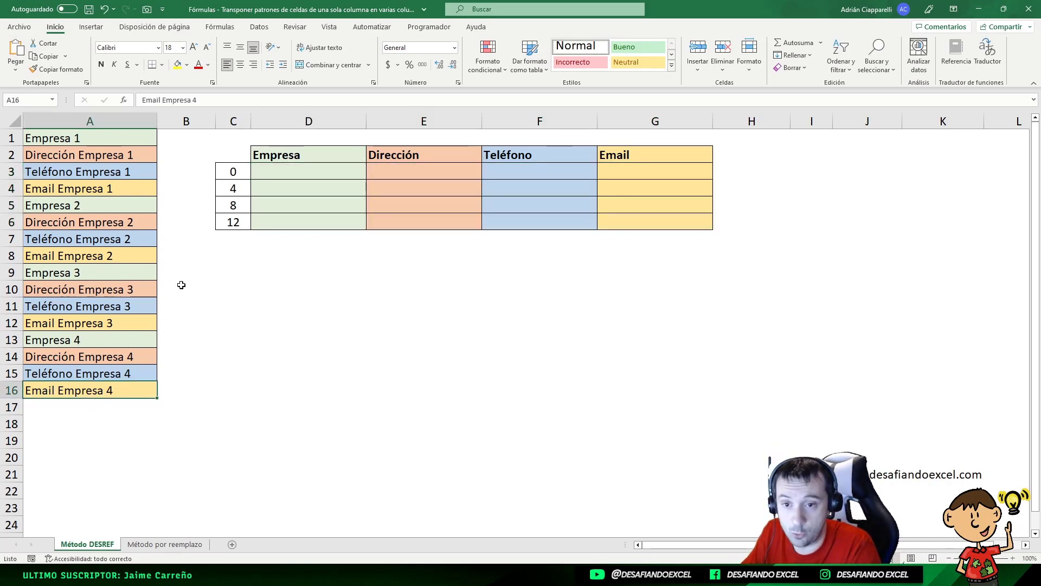
click(233, 171)
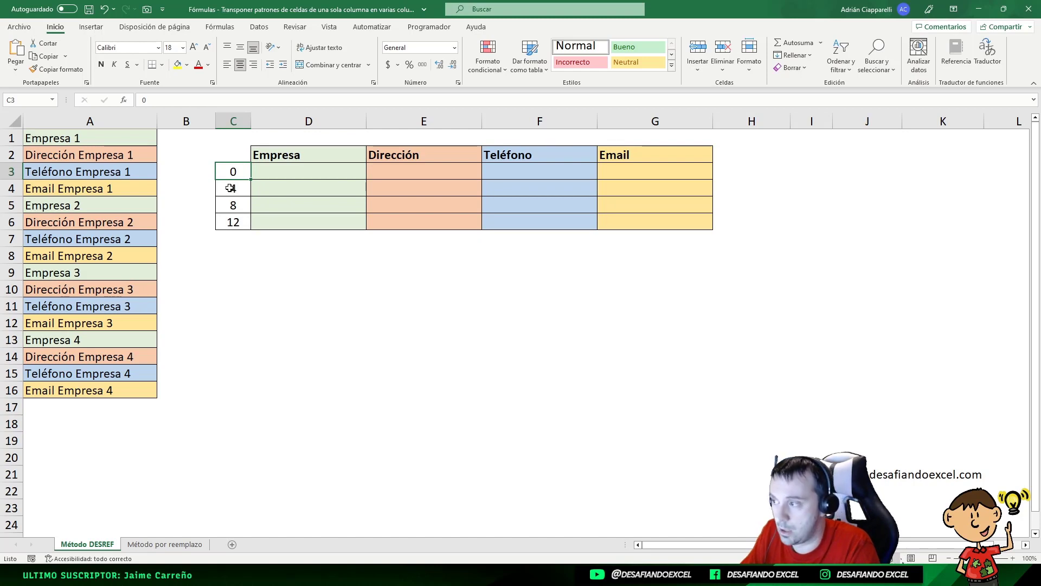
key(Down)
key(Down)
key(Down)
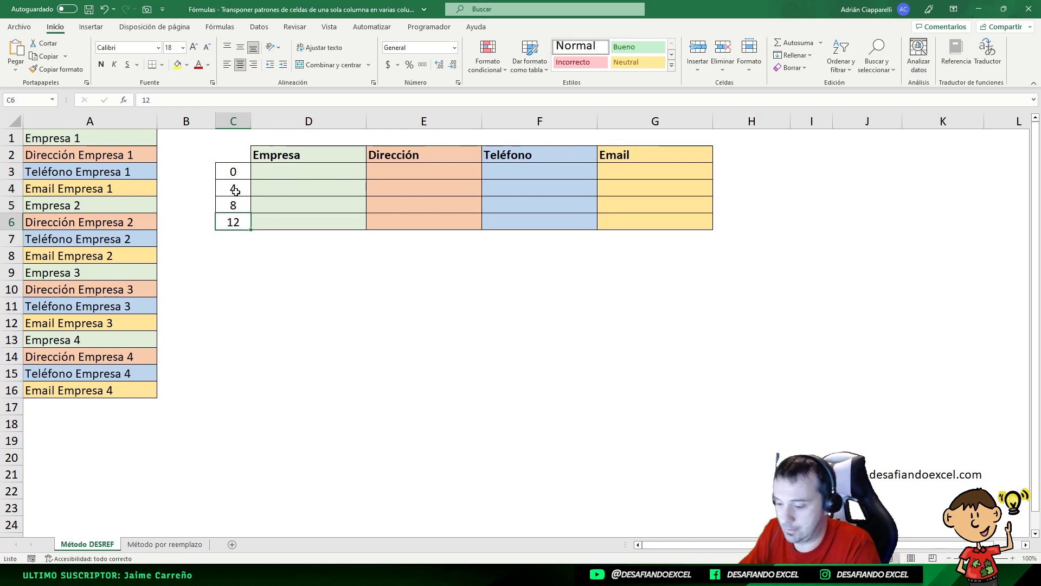
- Replace the typed offsets in C4:C6 with the formula =C3+4 in C4, filled down to C14
drag(239, 181, 234, 222)
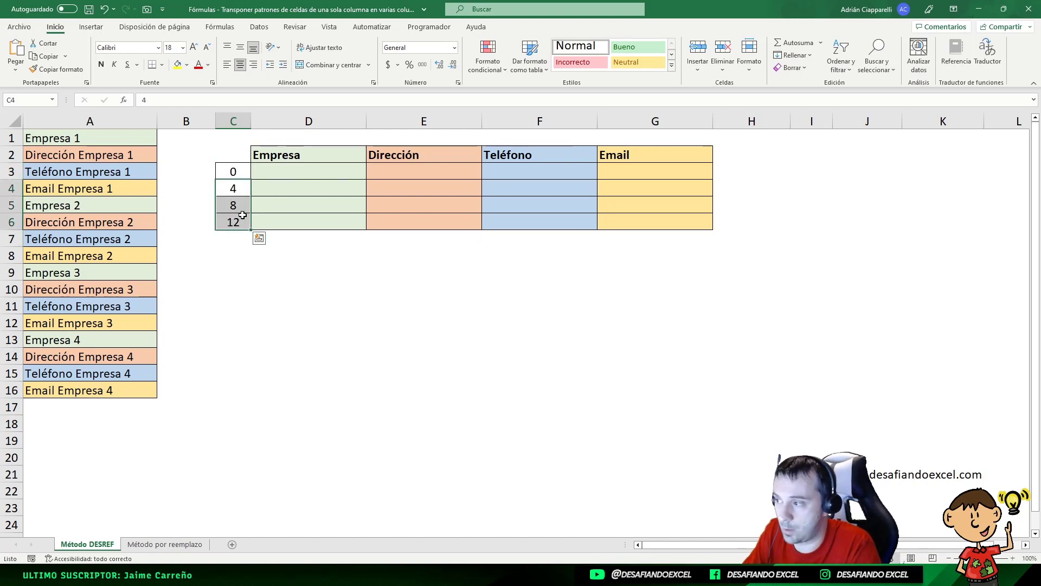
key(Delete)
click(230, 186)
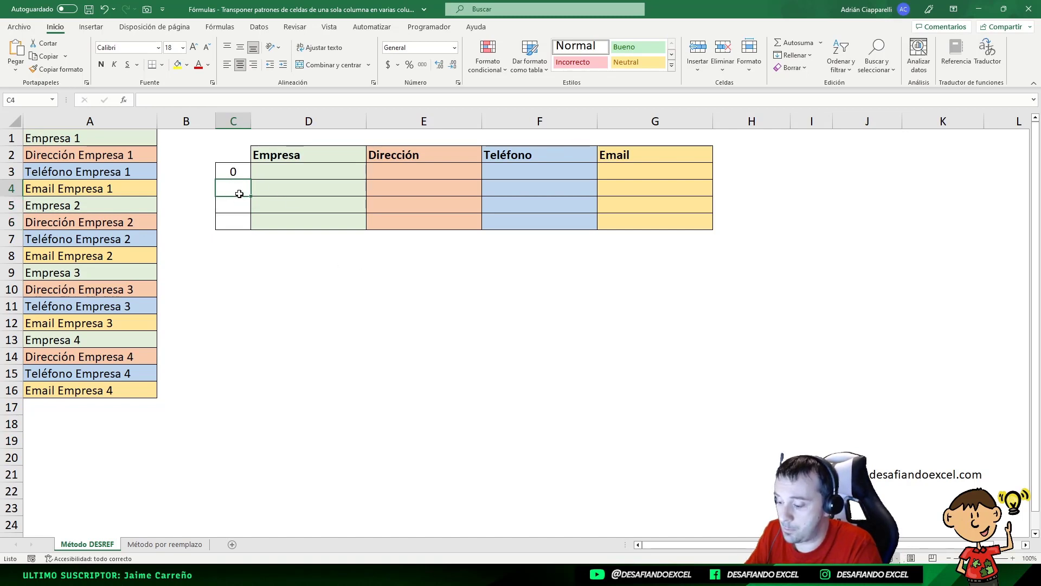
text(=)
click(235, 170)
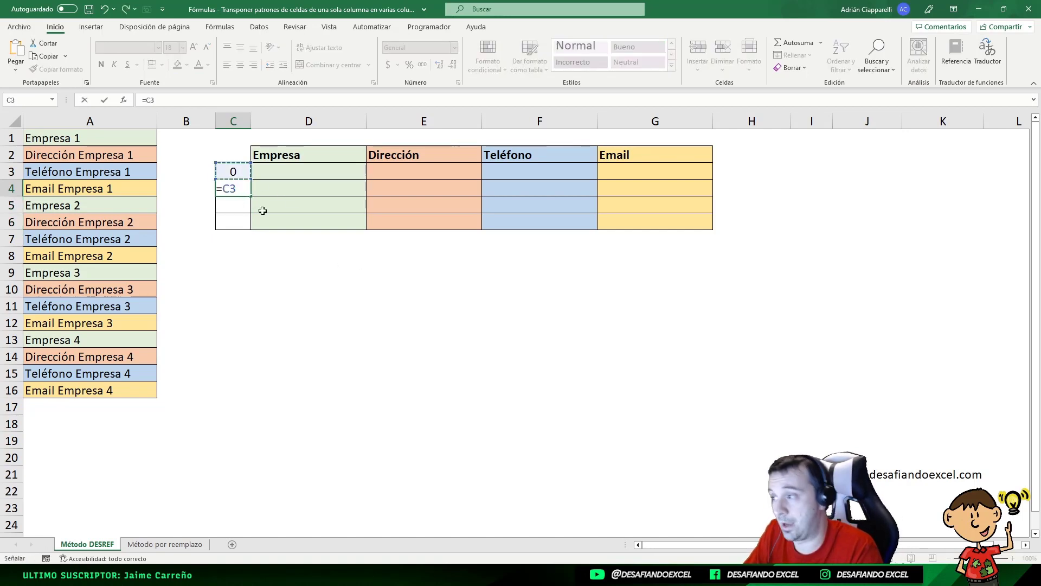
text(+4)
key(Return)
click(245, 191)
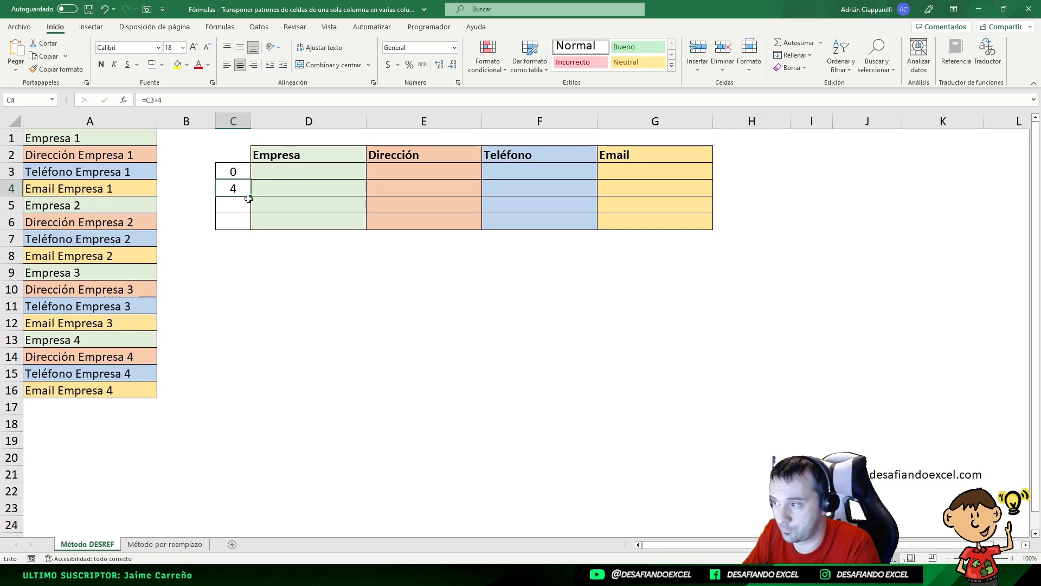
drag(252, 196, 229, 363)
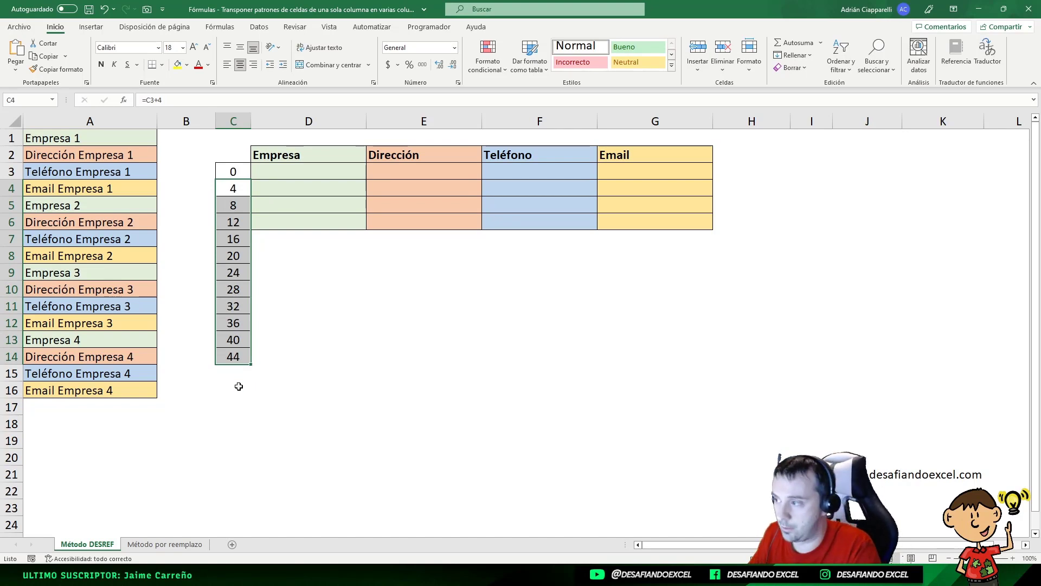
- Undo the fill, the =C3+4 formula and the deletion of the typed offsets in C4:C6
key(ctrl+z)
key(ctrl+z)
key(ctrl+z)
click(229, 190)
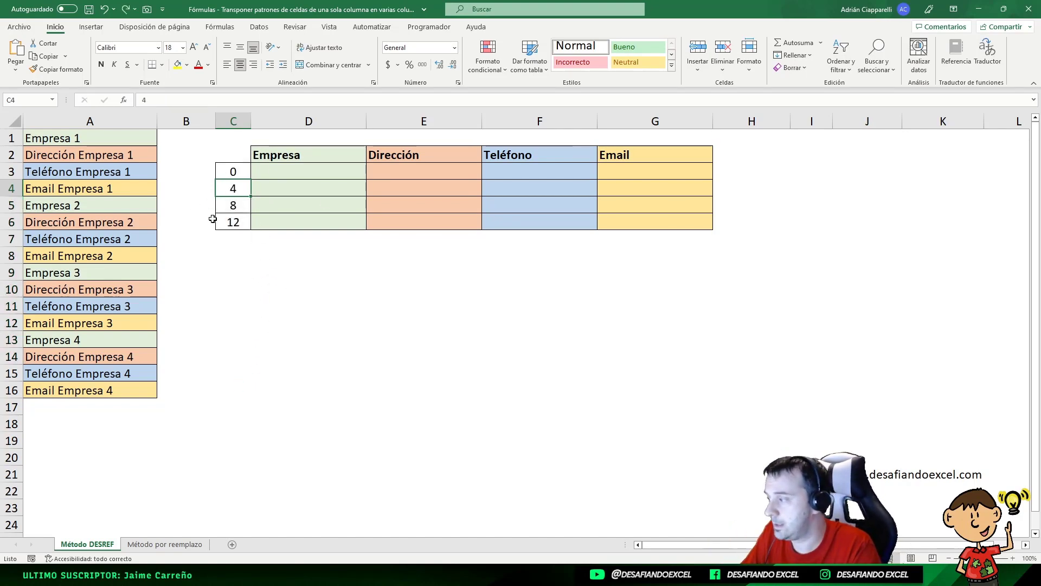
- Start a DESREF formula in cell D3 with the absolute reference $A$1 as its base
click(302, 171)
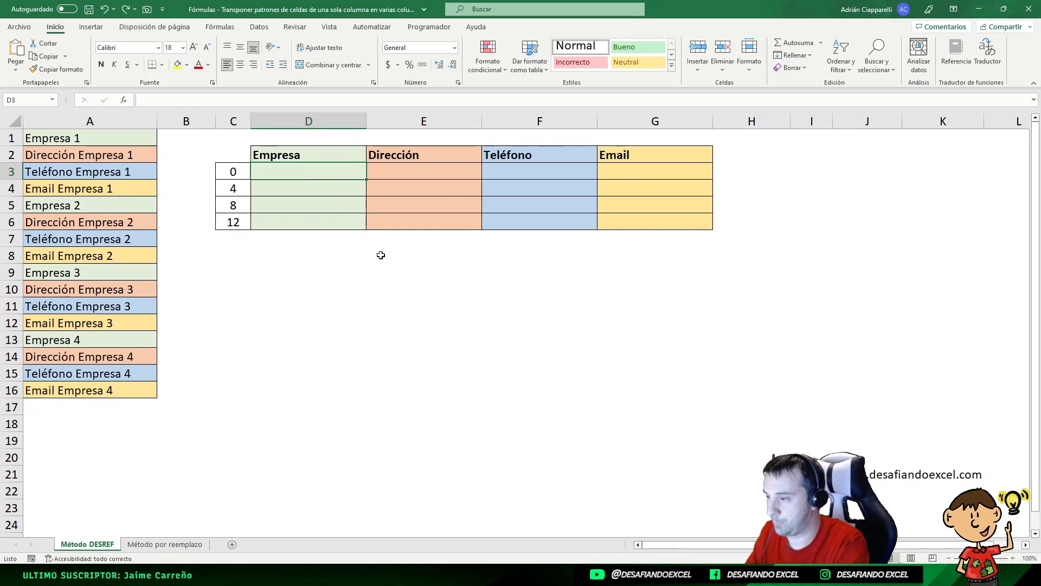
text(=DESREF)
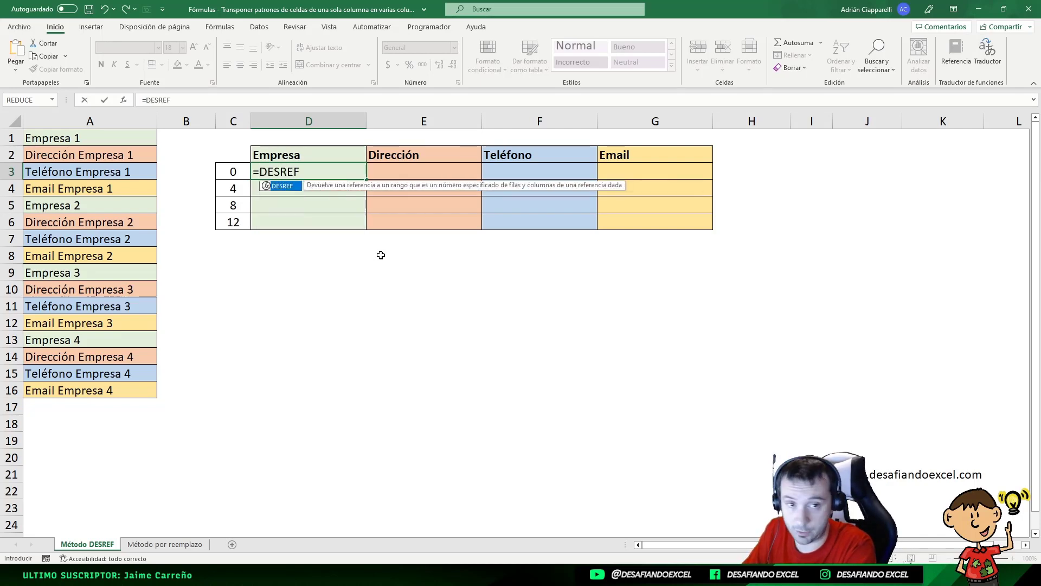
text(()
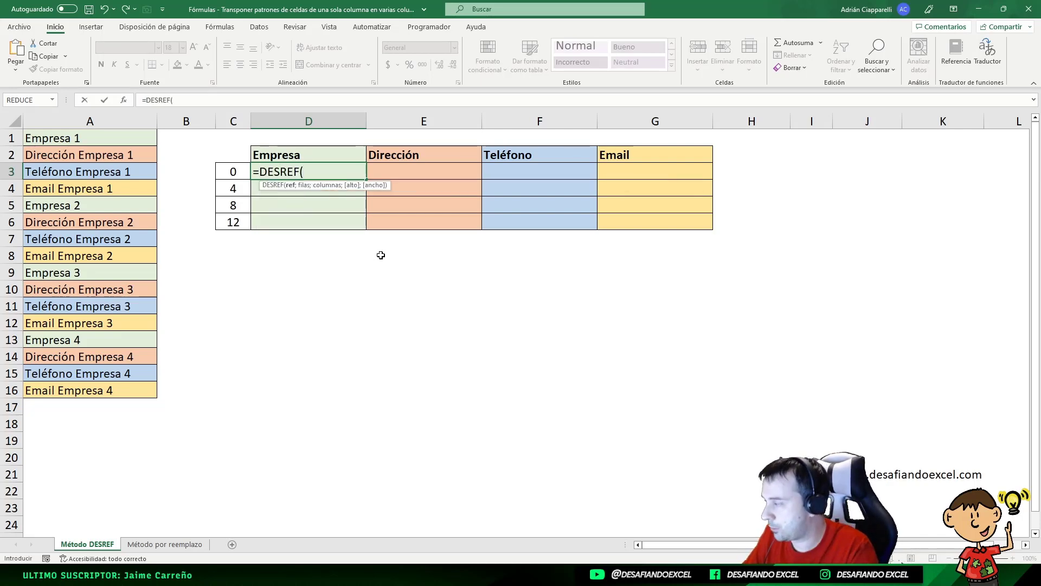
click(95, 143)
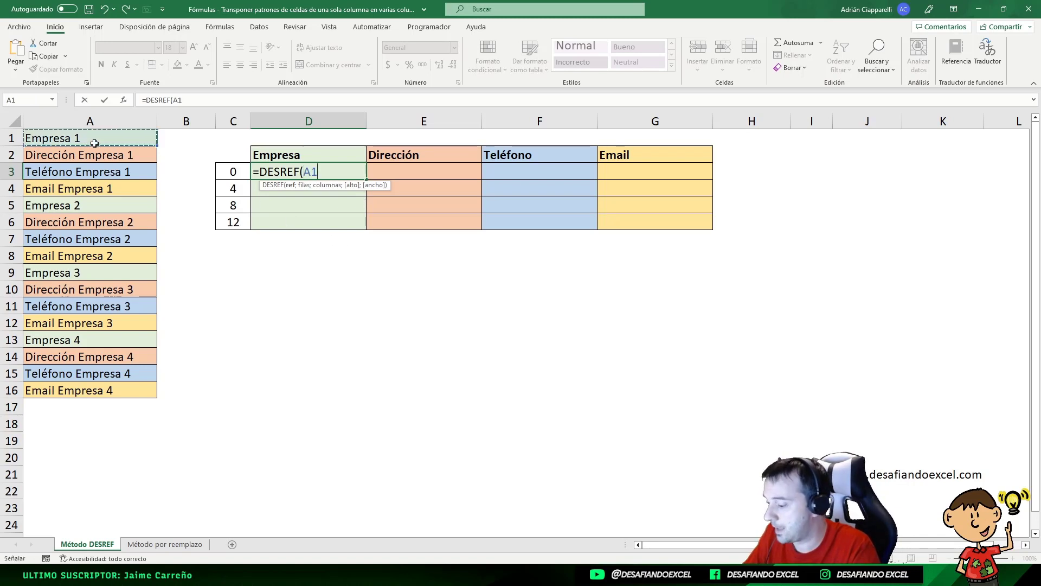
key(F4)
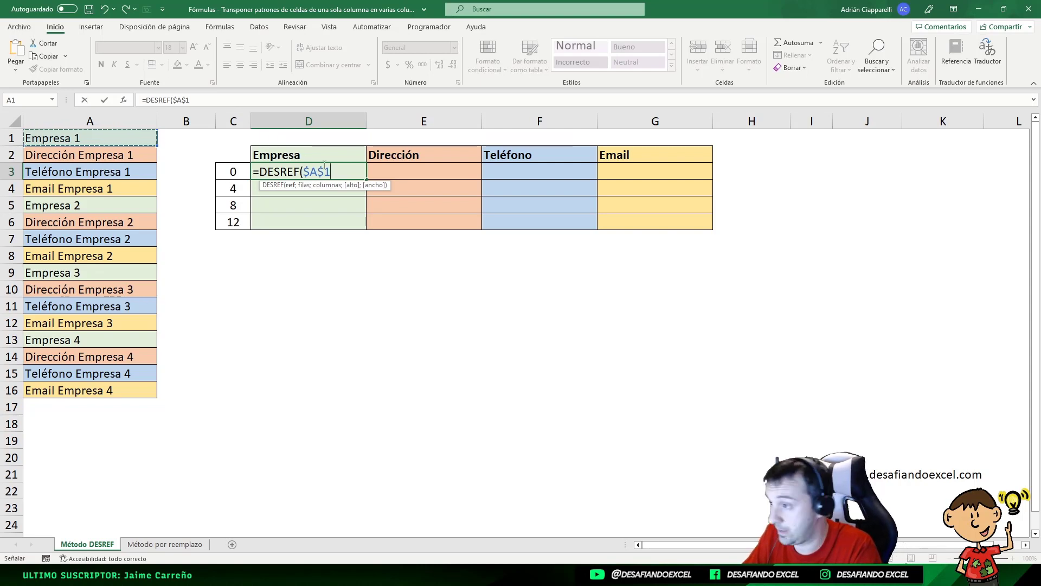
click(336, 169)
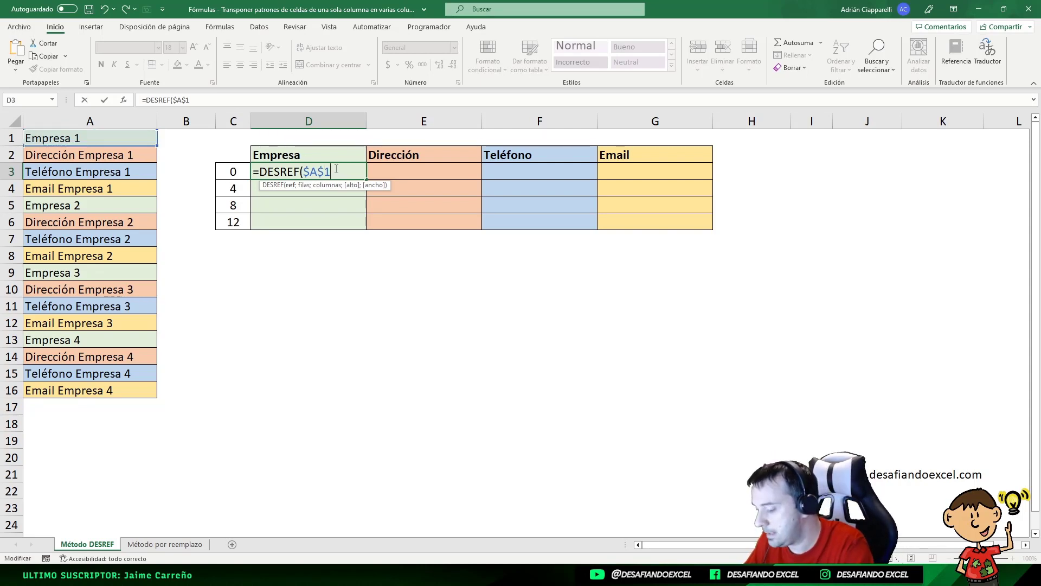
- Complete the D3 formula with $C3 as row offset and 0 as column offset, and fill it down to D6
text(;)
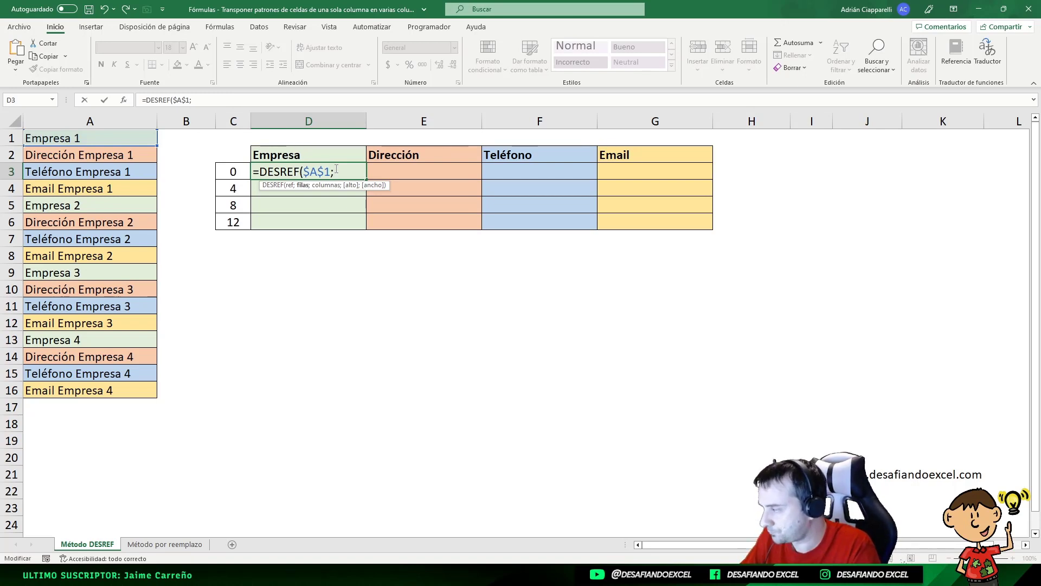
click(236, 171)
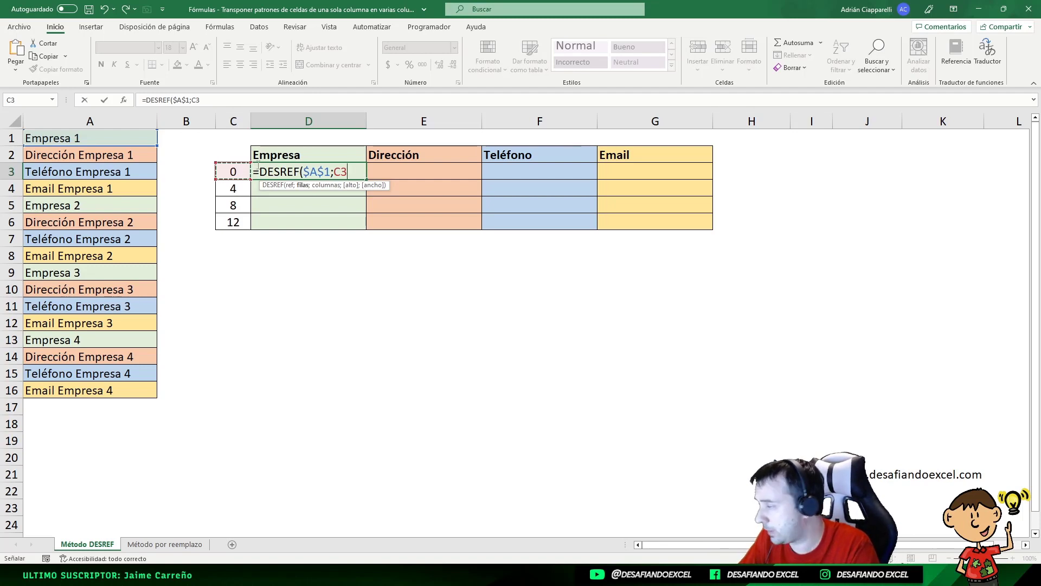
click(335, 170)
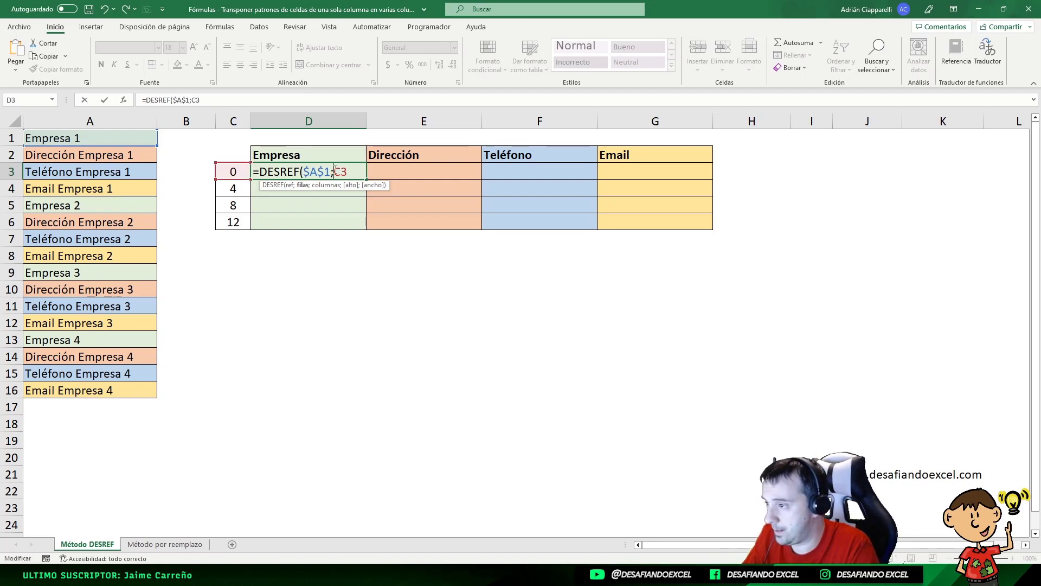
text($)
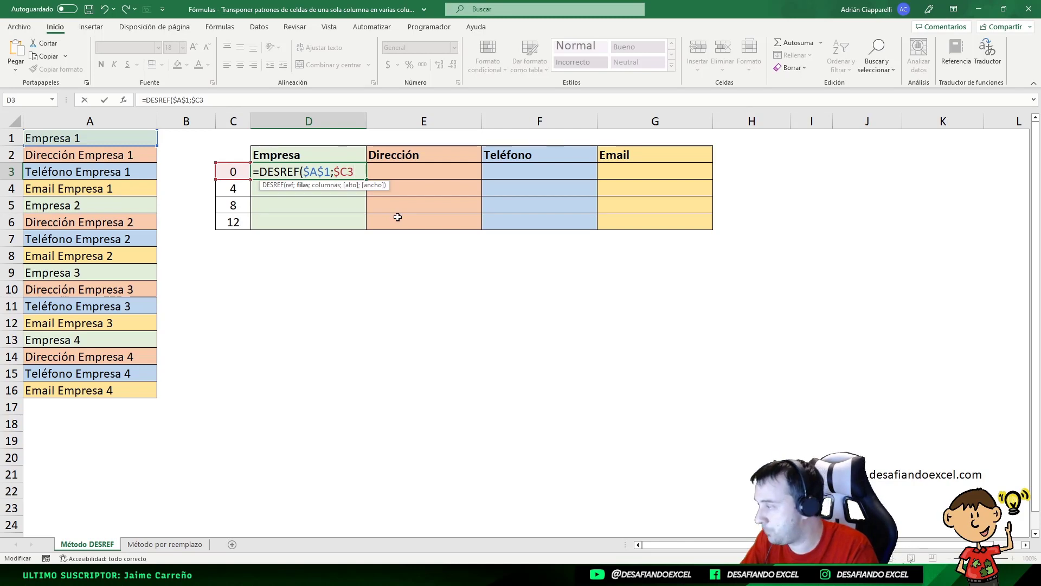
text(;0)
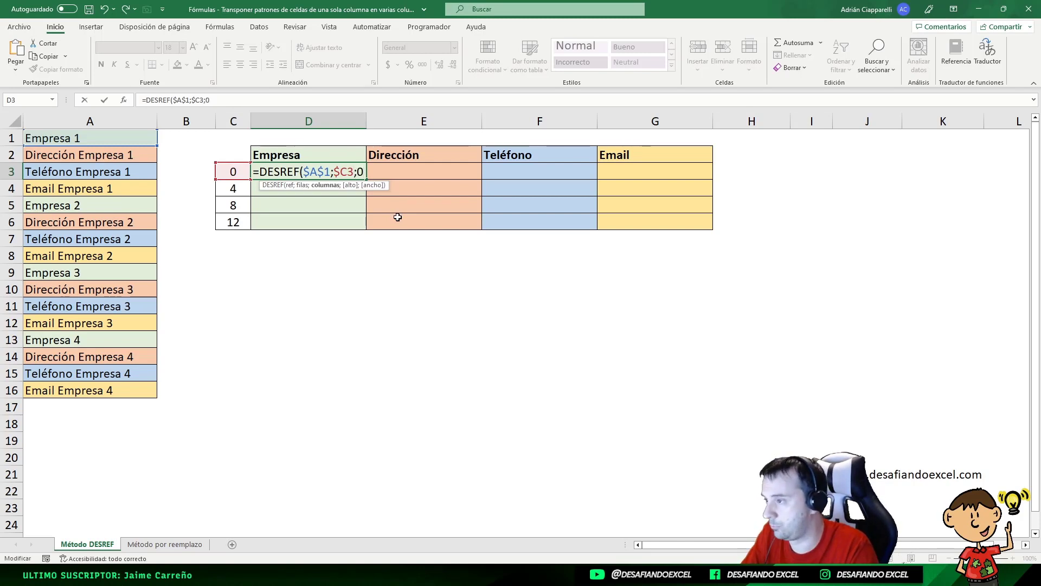
text())
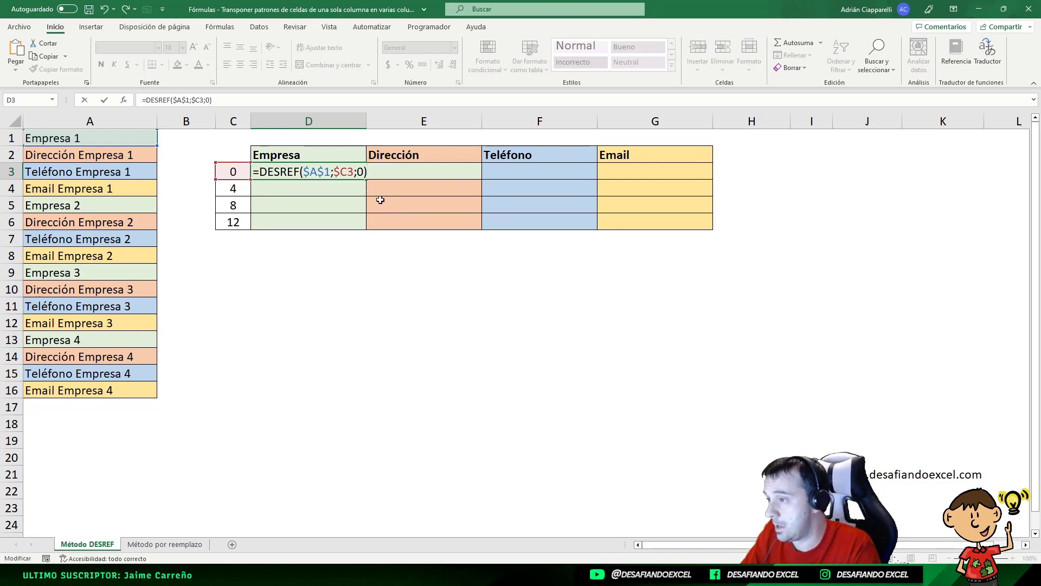
key(Return)
click(351, 171)
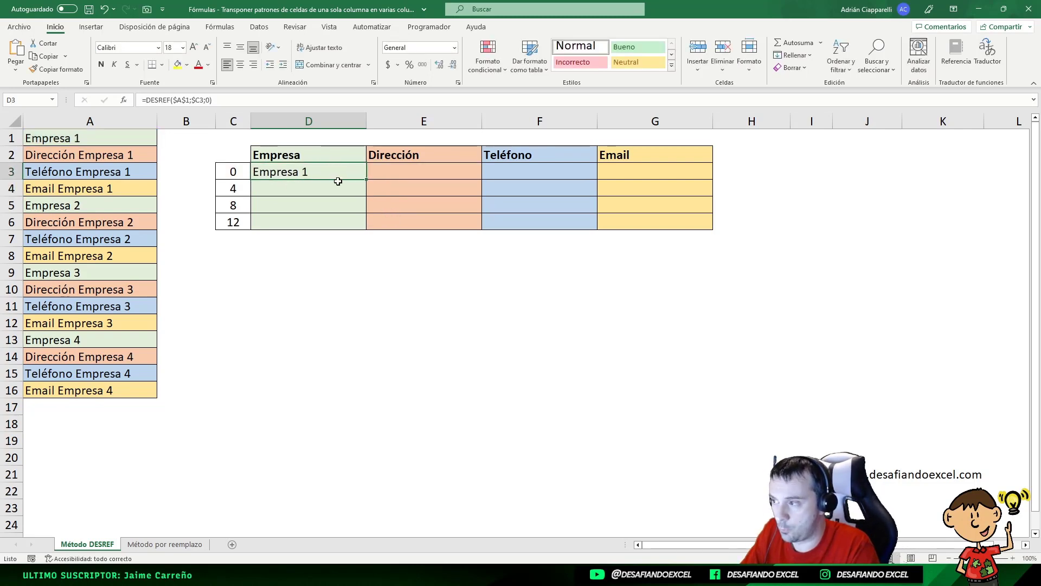
drag(366, 179, 367, 232)
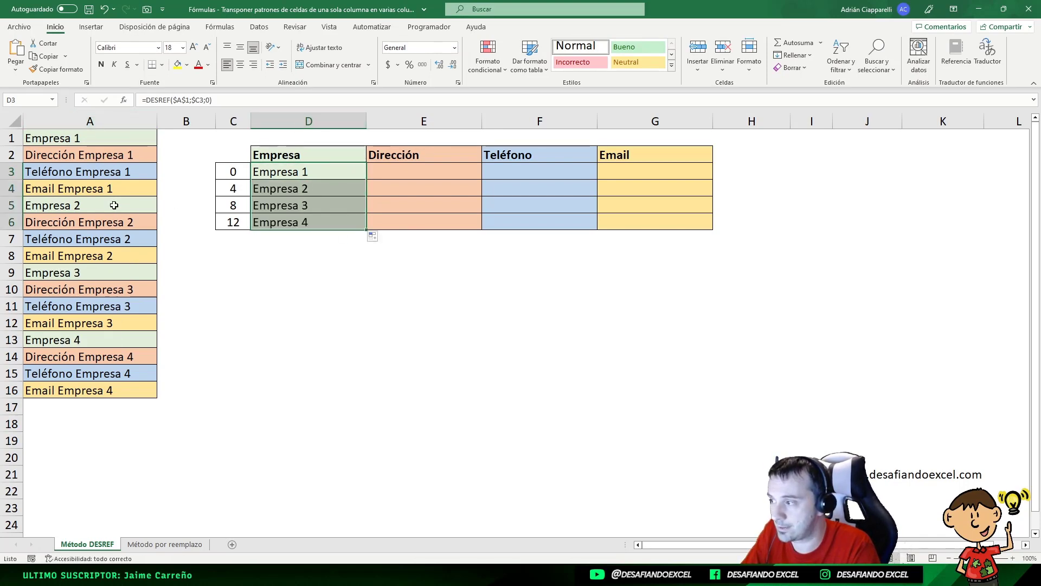
- Compare the company names in D3:D6 with the source entries in column A and the row offsets in C3:C5
click(60, 272)
click(87, 138)
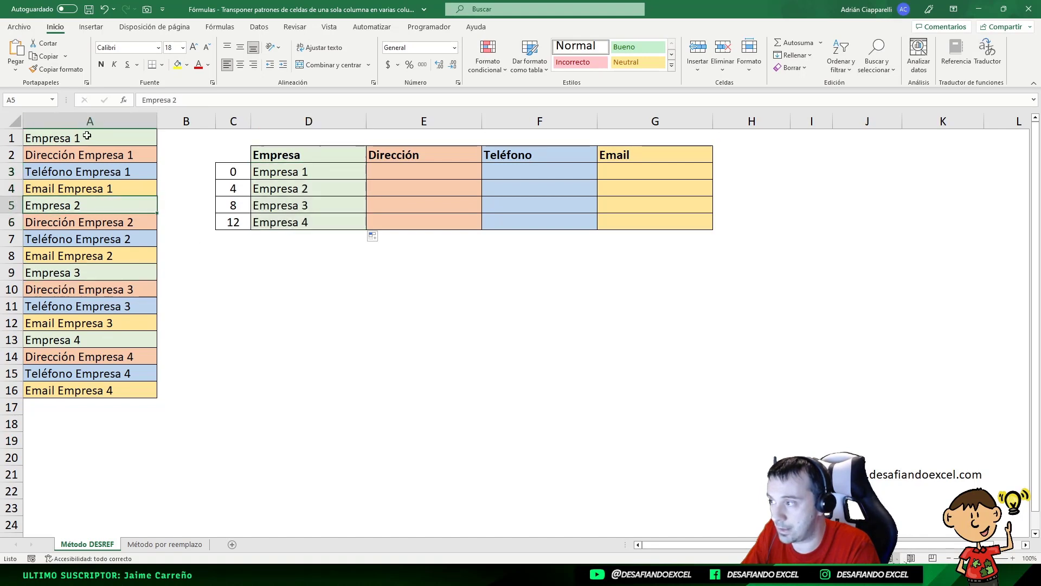
click(292, 178)
click(256, 188)
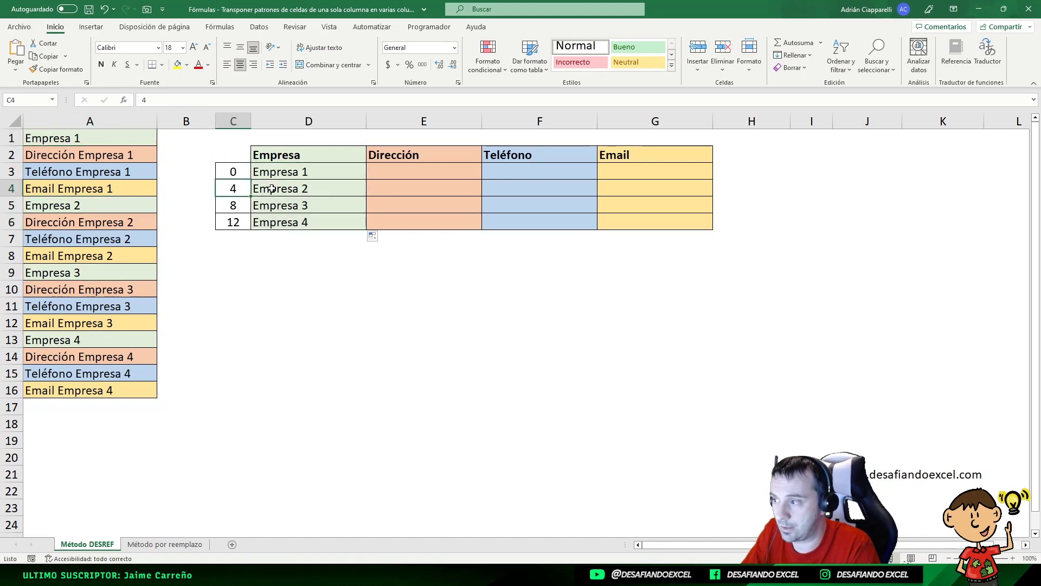
click(272, 189)
click(287, 172)
click(227, 171)
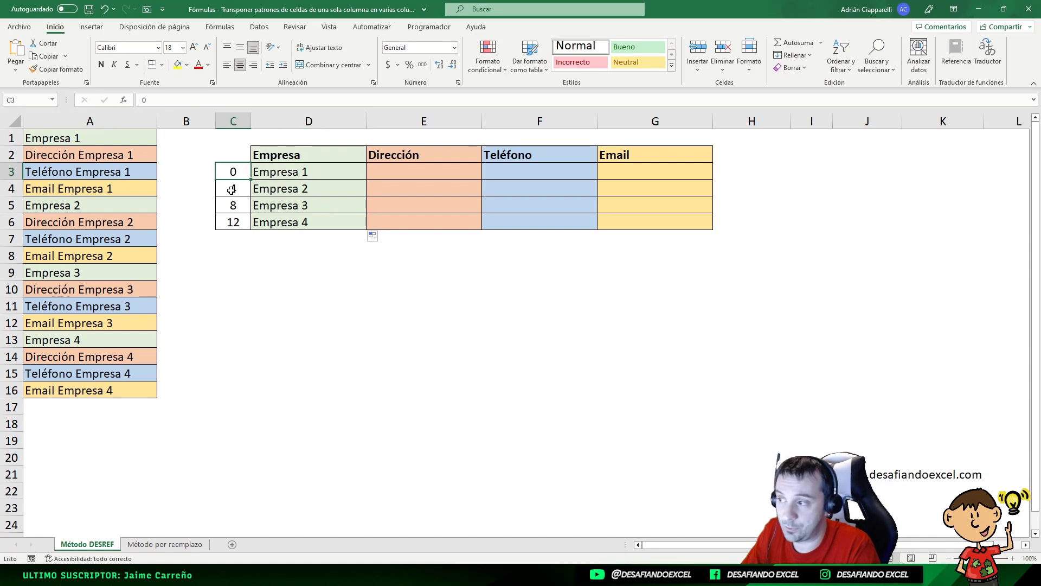
click(231, 189)
click(235, 204)
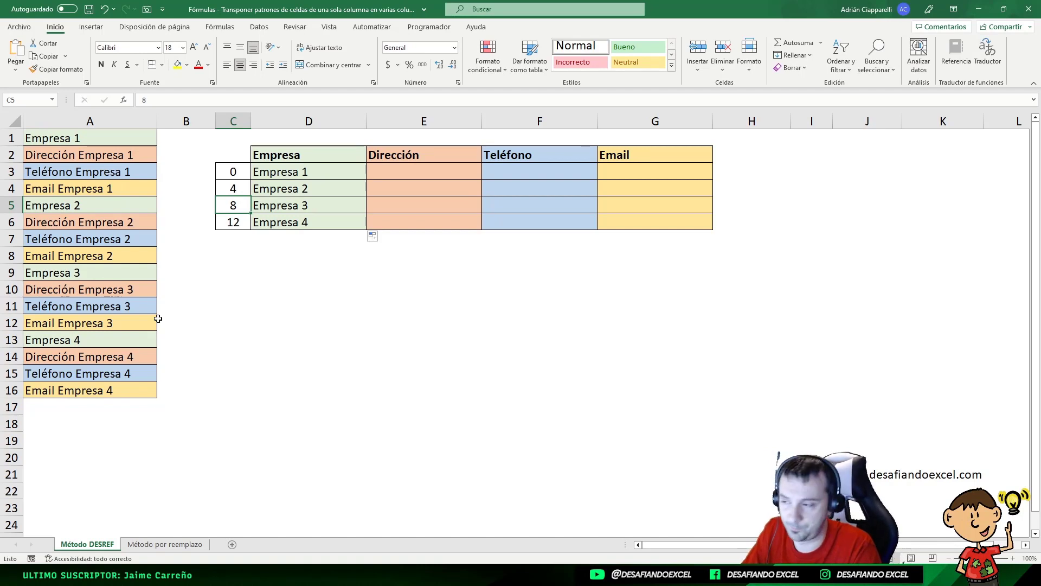
- Copy the DESREF formula text from D3 unchanged into E3 under Dirección
click(341, 177)
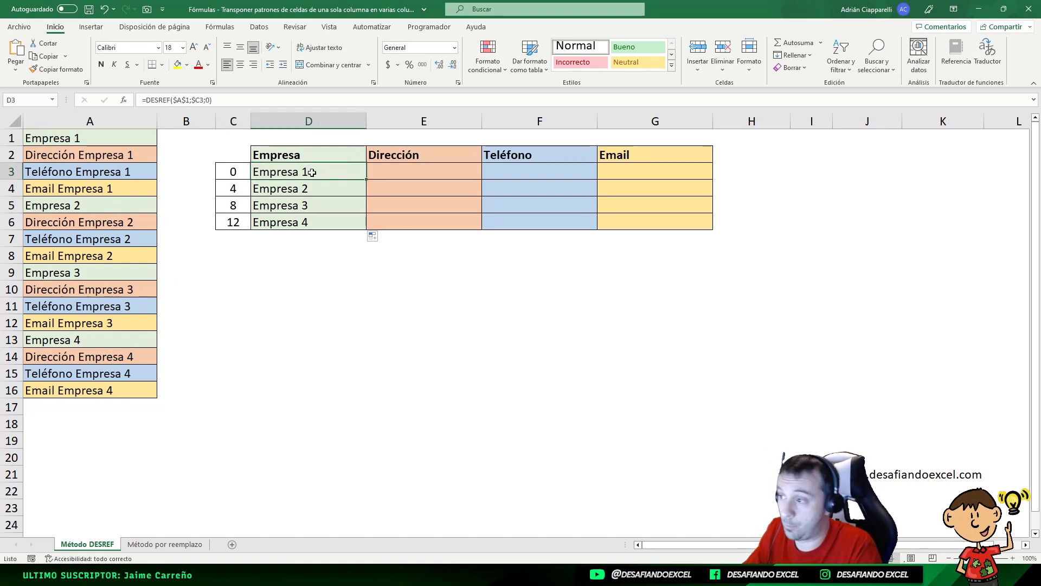
drag(222, 102, 141, 101)
key(ctrl+c)
key(Escape)
double_click(399, 169)
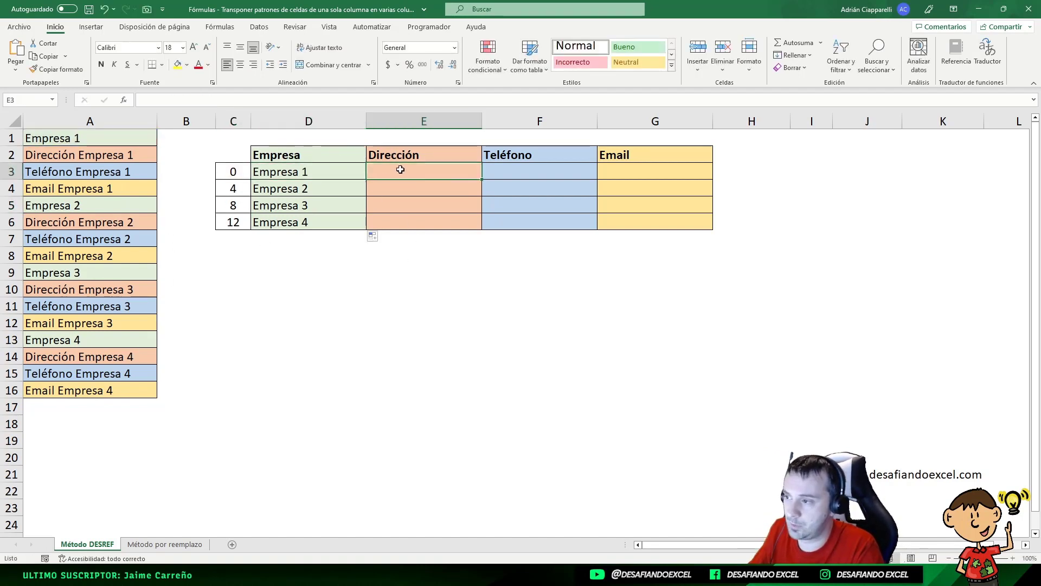
key(ctrl+v)
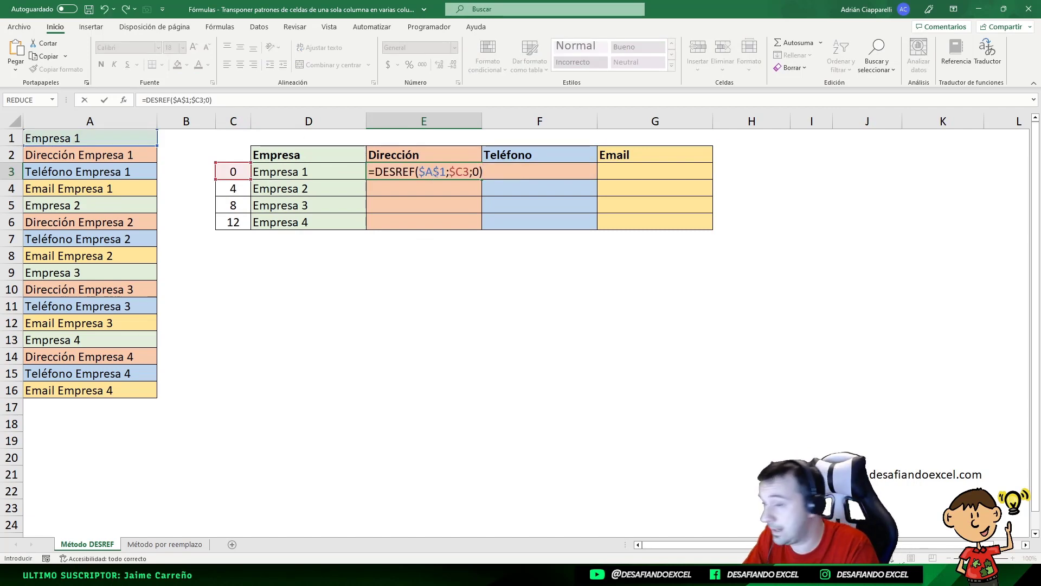
- Move the base reference of the E3 formula to $A$2 and fill the formula down to E6
click(439, 172)
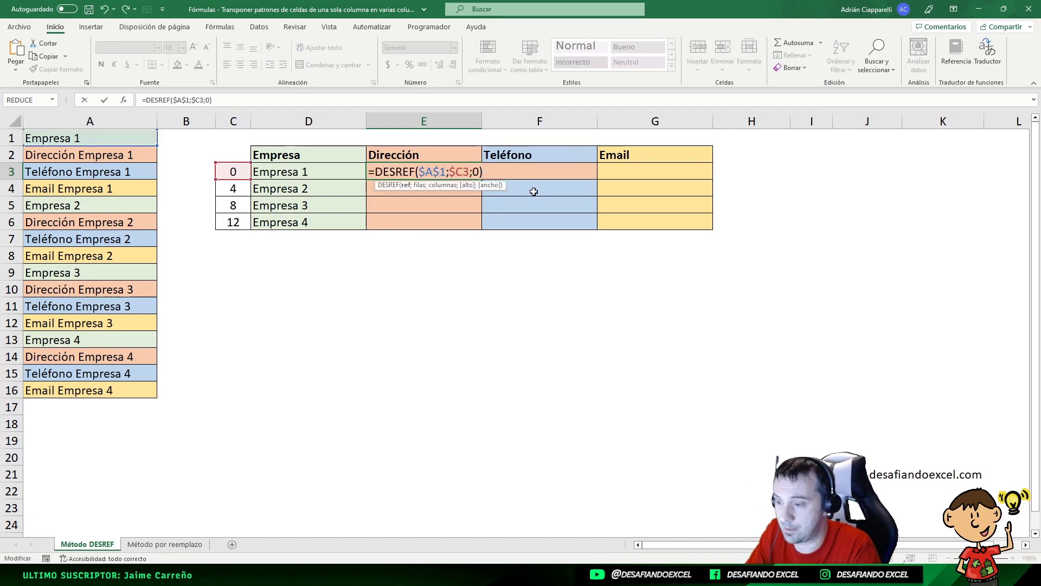
drag(35, 130, 34, 144)
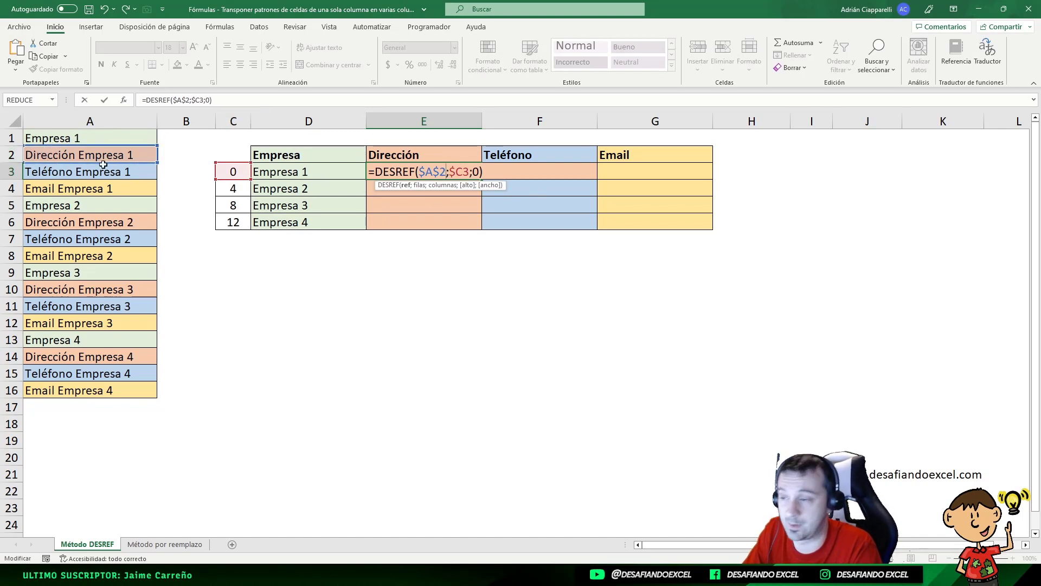
key(Return)
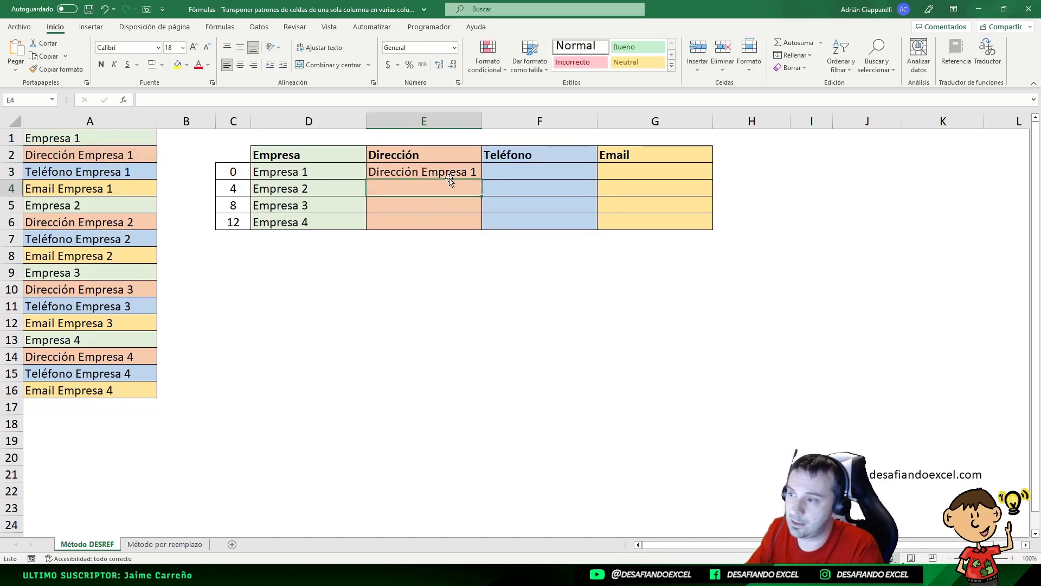
click(450, 173)
drag(483, 182, 480, 229)
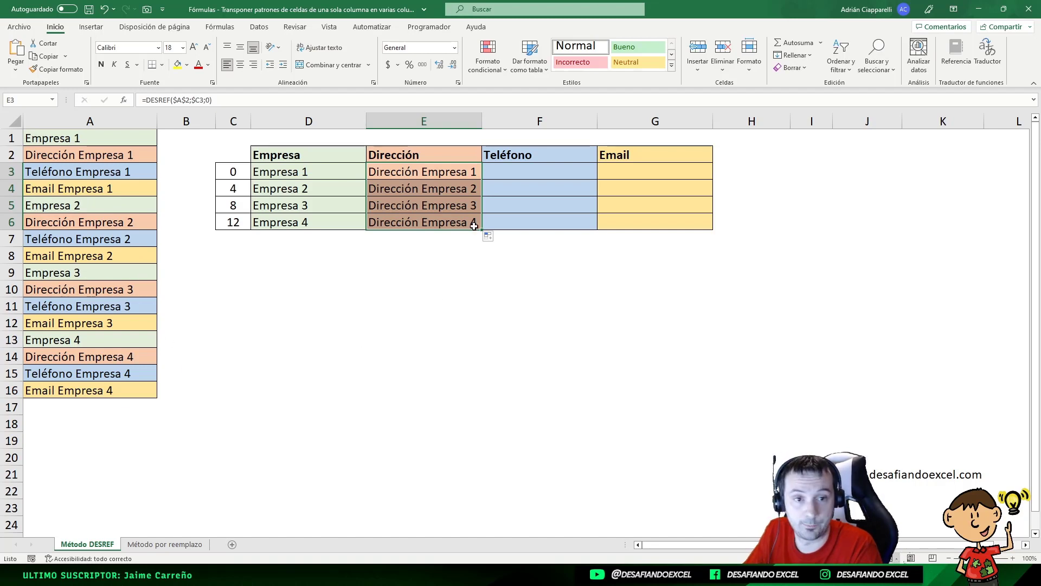
- Reuse the E3 formula text in F3 as =DESREF($A$3;$C3;0) and fill it down to F6
double_click(420, 178)
key(ctrl+c)
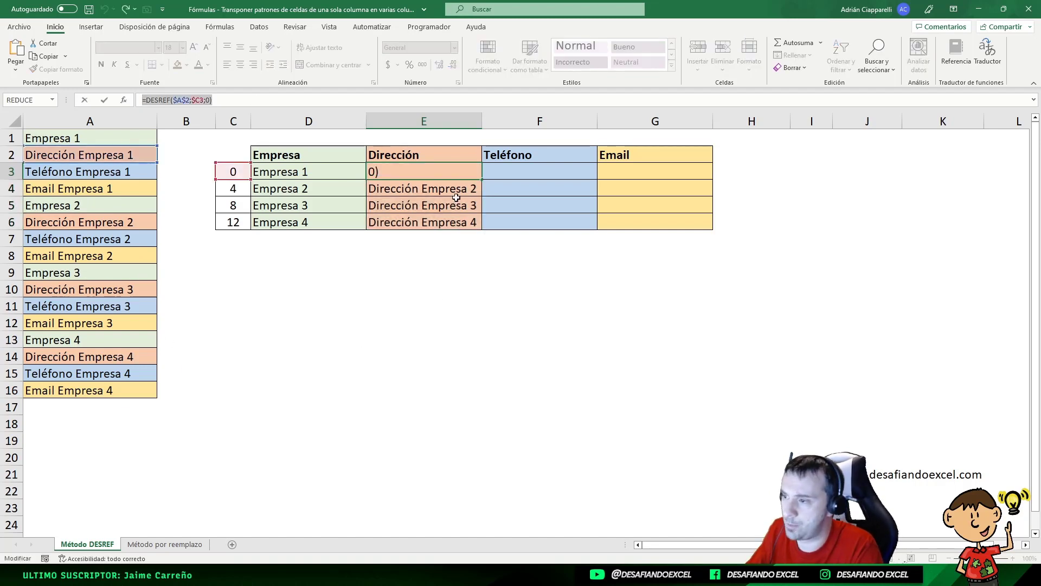
click(499, 171)
key(ctrl+v)
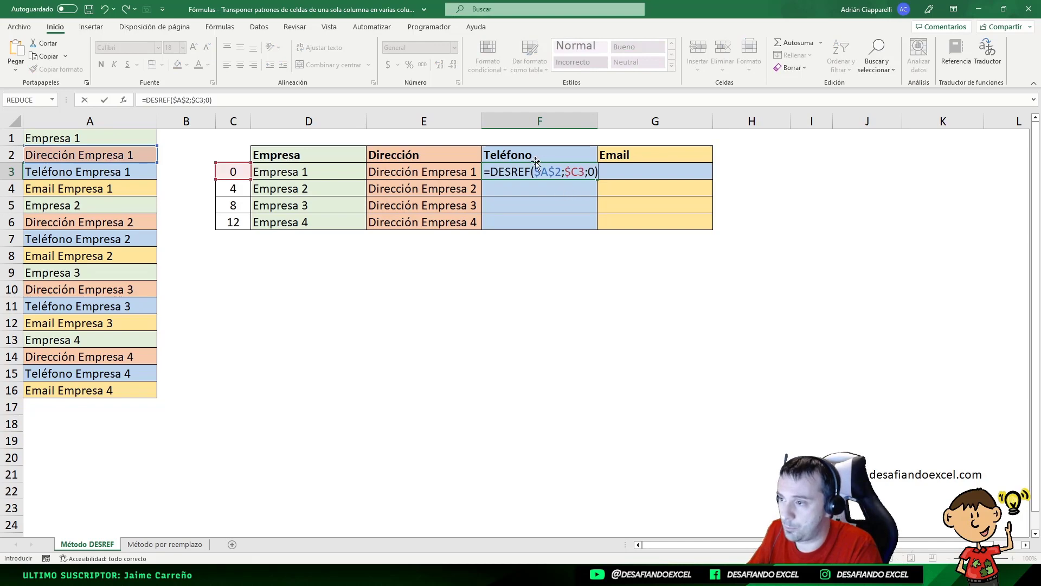
click(554, 171)
key(Delete)
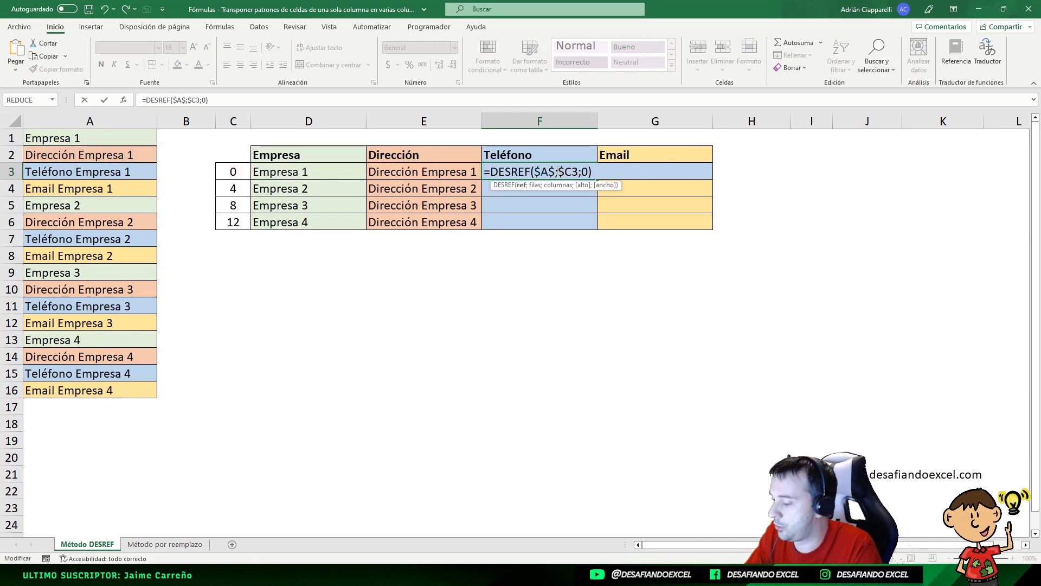
text(3)
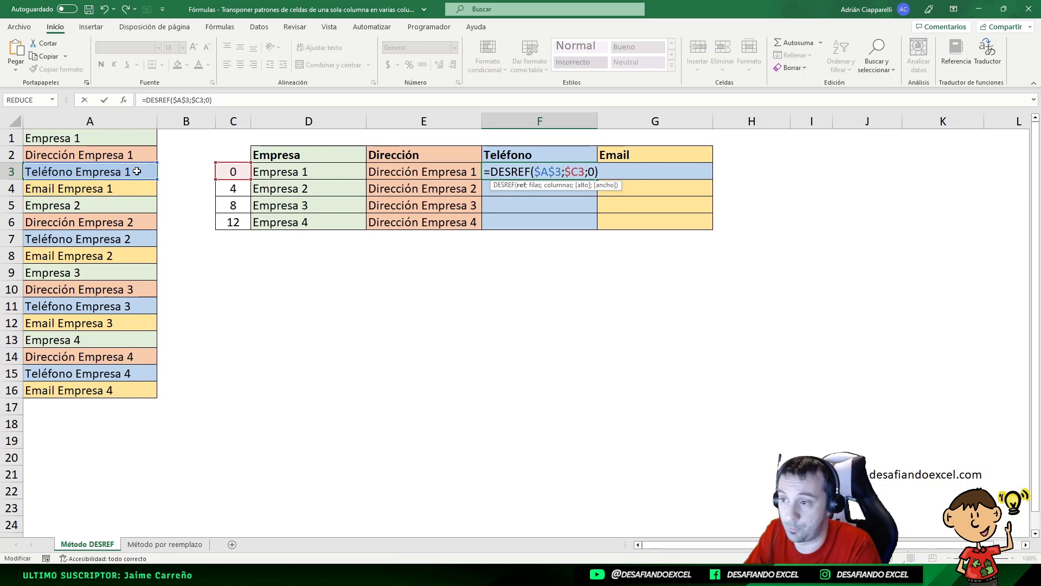
key(ctrl+Return)
drag(597, 180, 598, 232)
- Reuse the copied formula text in G3 as =DESREF($A$4;$C3;0) and fill it down to G6
double_click(627, 172)
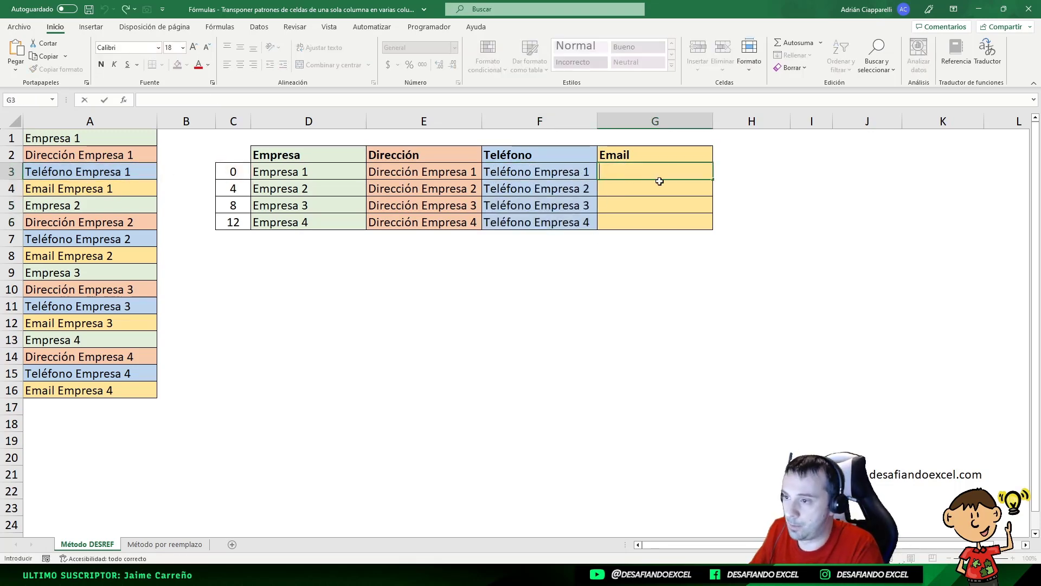
key(ctrl+v)
drag(677, 172, 670, 172)
key(BackSpace)
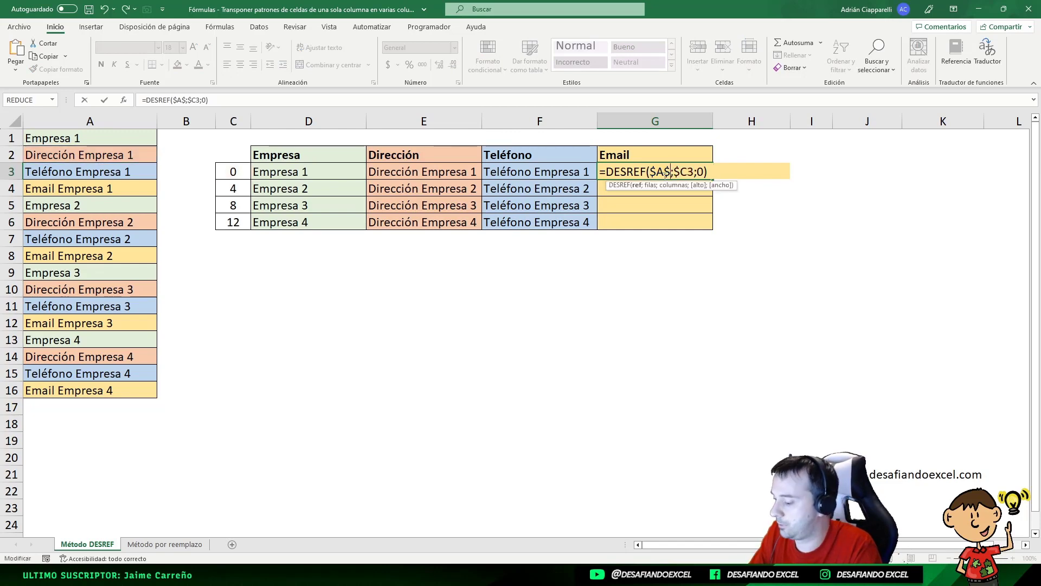
text(4)
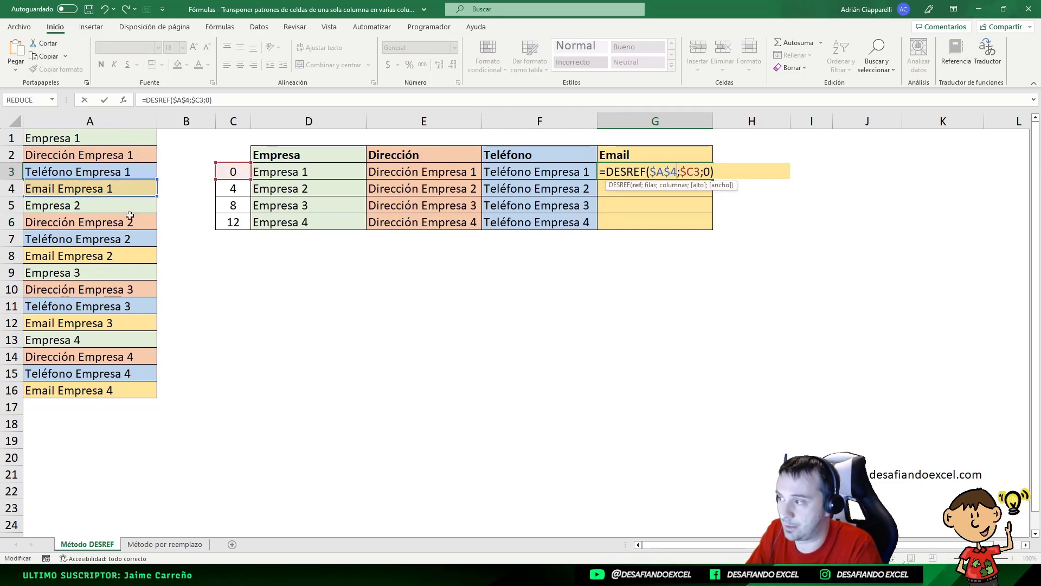
key(Return)
click(700, 171)
drag(712, 180, 670, 239)
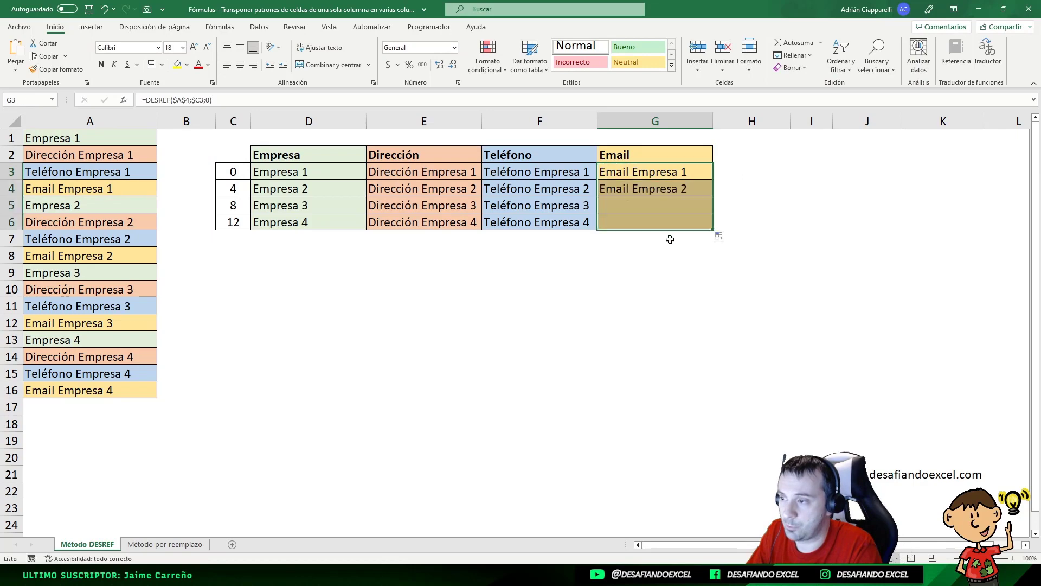
click(570, 259)
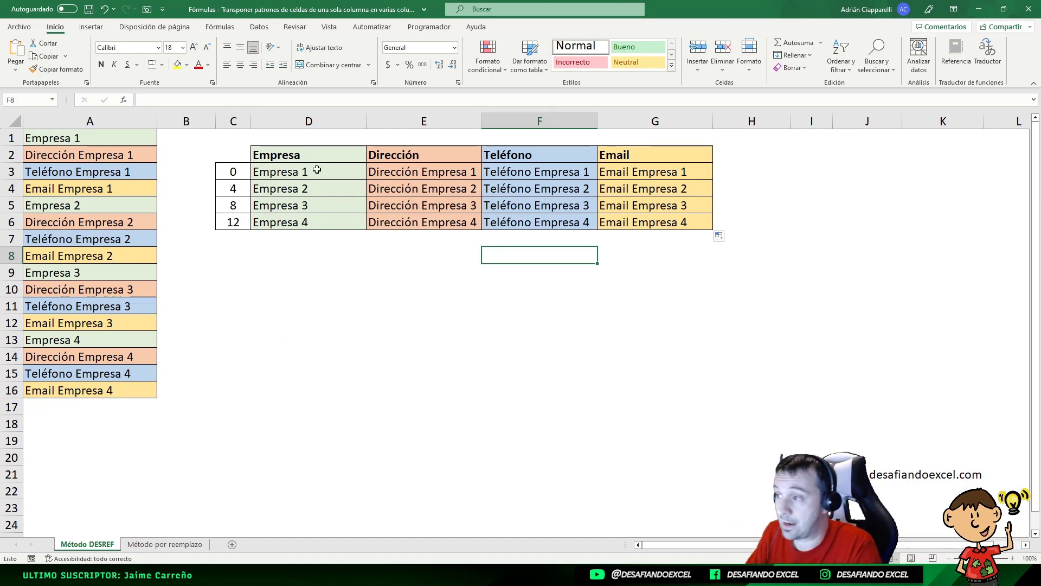
- Convert the DESREF formulas in D3:G6 to static values by copying the range and pasting it over itself as values
drag(318, 169, 637, 220)
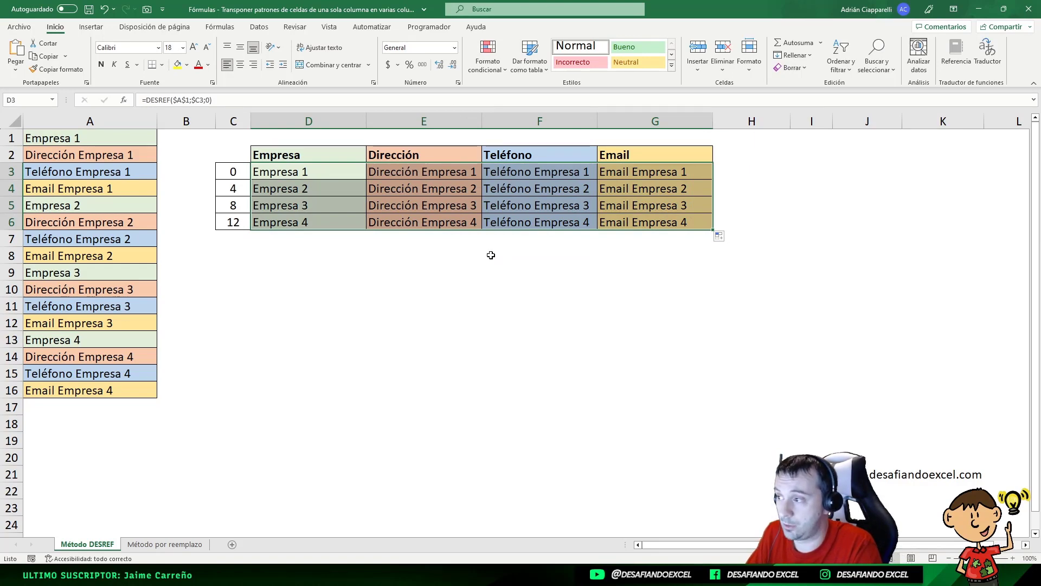
key(ctrl+c)
click(16, 65)
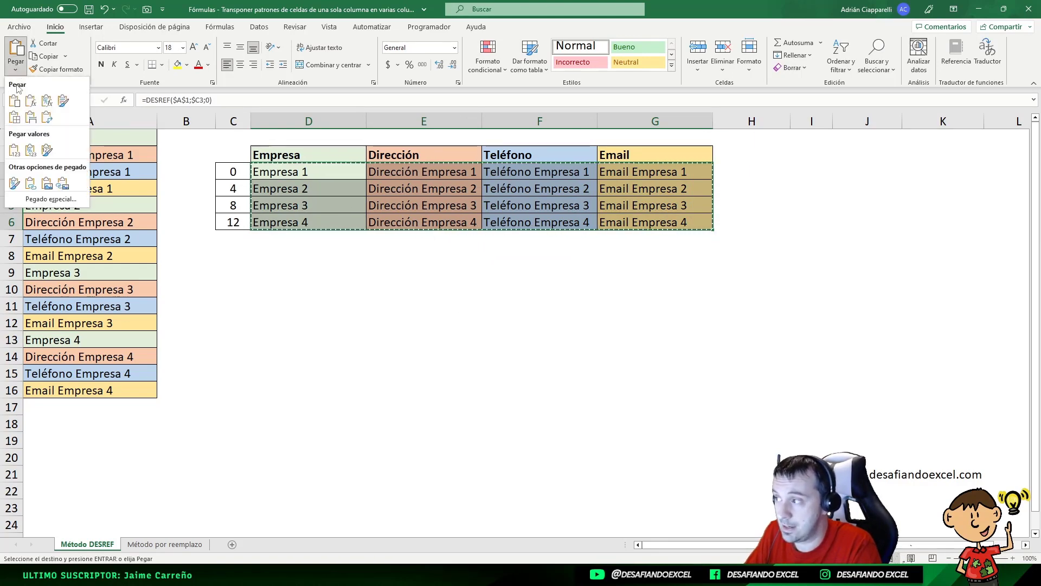
click(15, 150)
click(302, 181)
- Test that the table is independent of its source by clearing A7, and undo the deletion
click(82, 237)
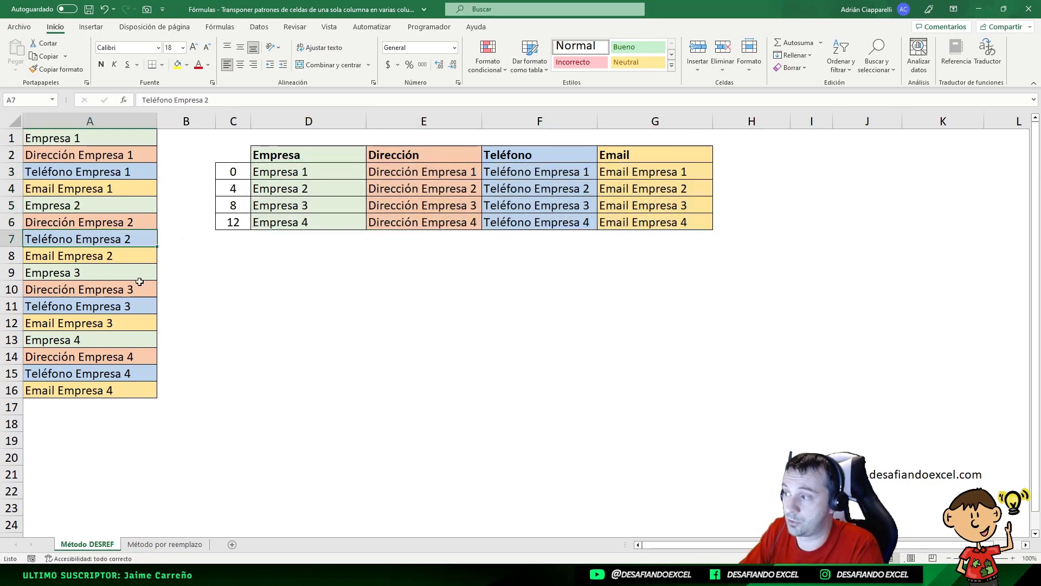
key(Delete)
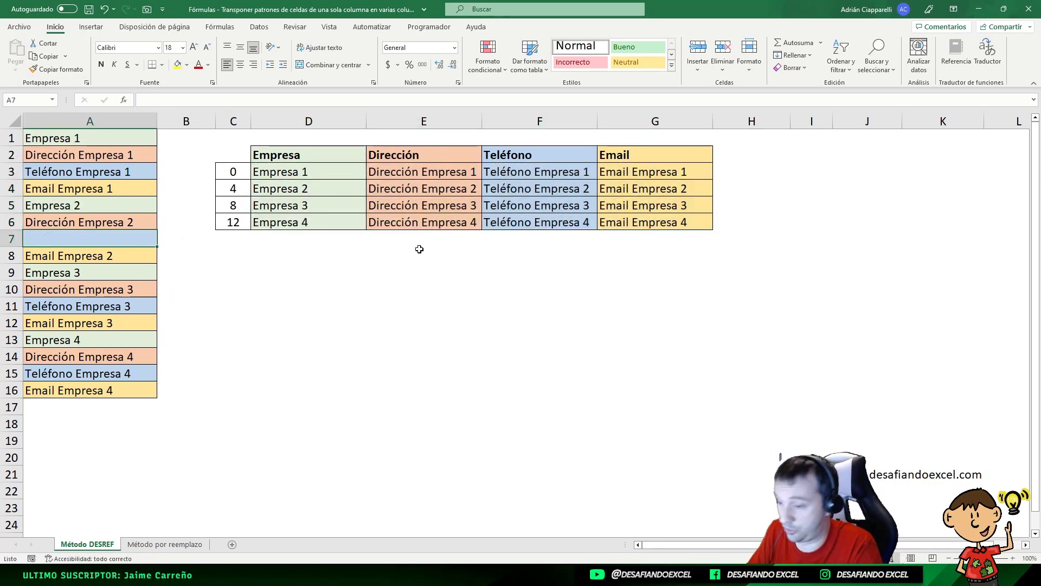
key(ctrl+z)
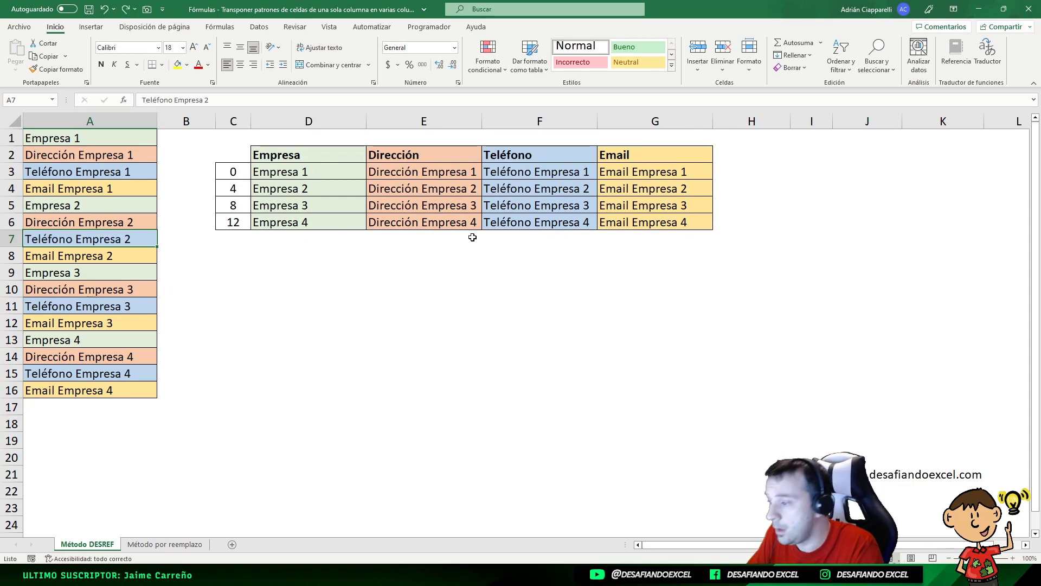
- Switch to the Método por reemplazo sheet and look over the empty table area under the headers
click(182, 544)
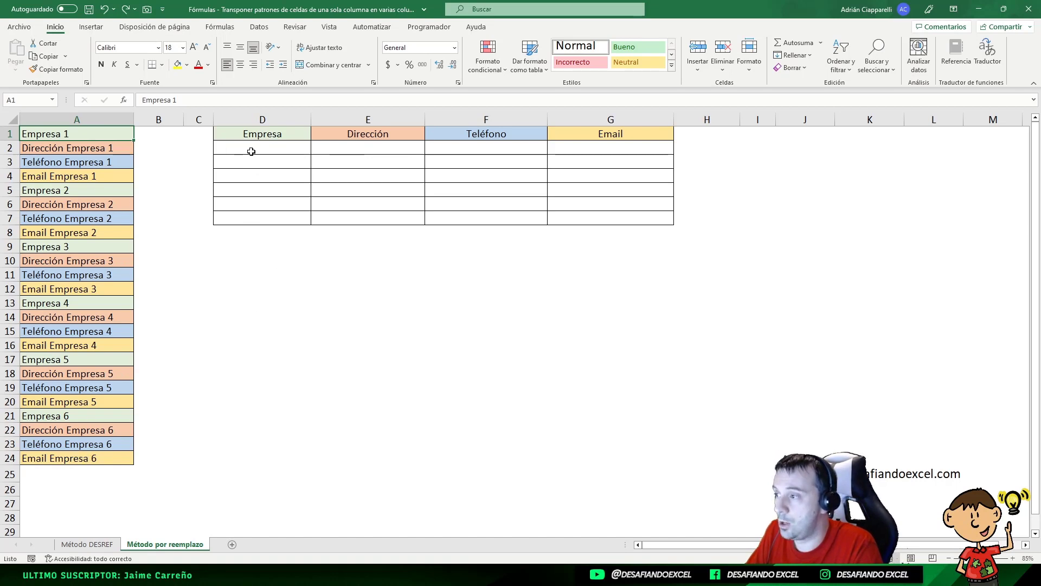
drag(252, 147, 645, 217)
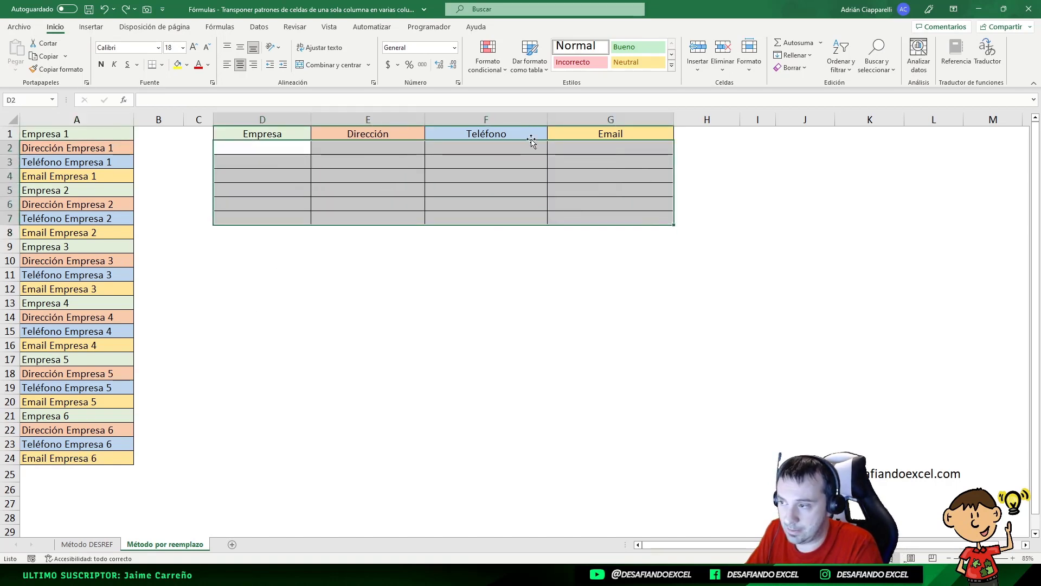
drag(227, 145, 651, 332)
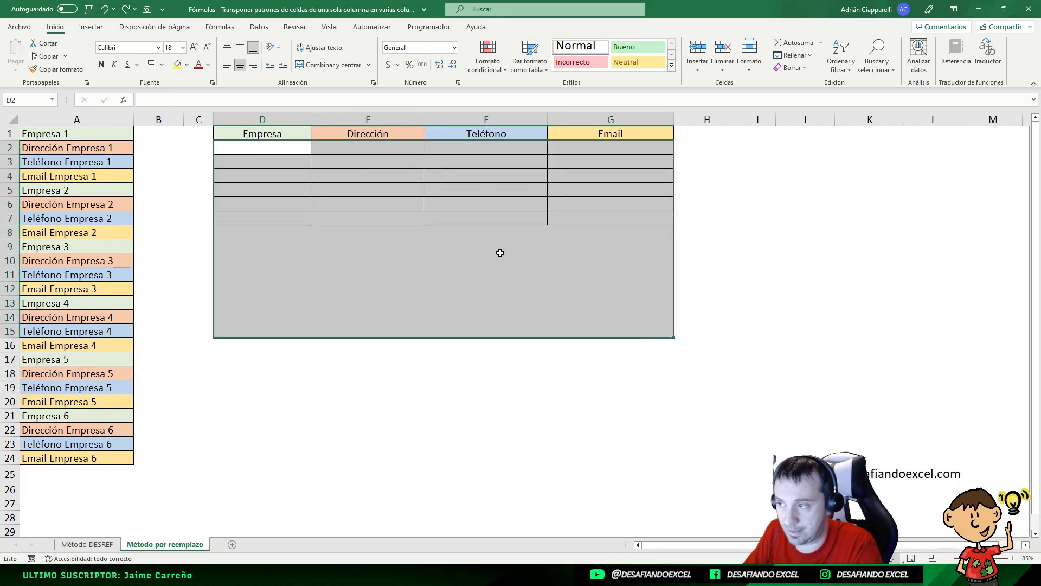
click(503, 253)
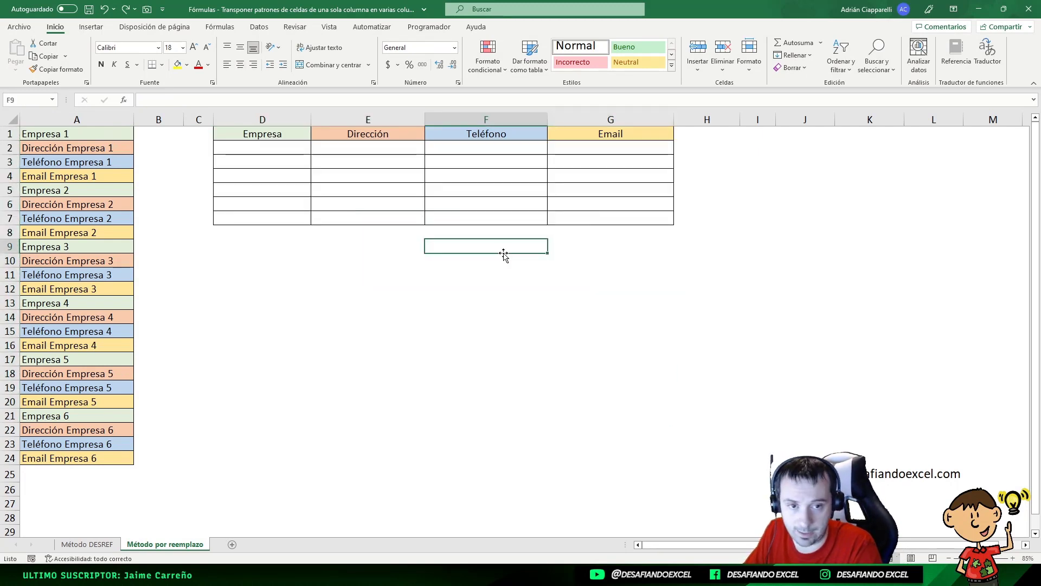
- Link D2 under Empresa to A1 with =A1 and E2 under Dirección to A2 with =A2
click(273, 146)
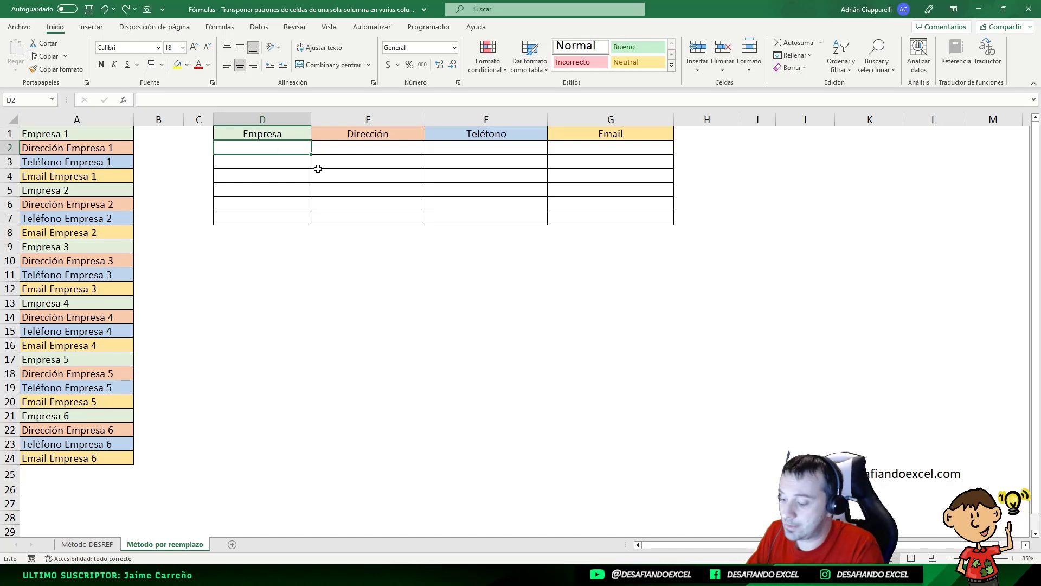
text(=)
click(66, 135)
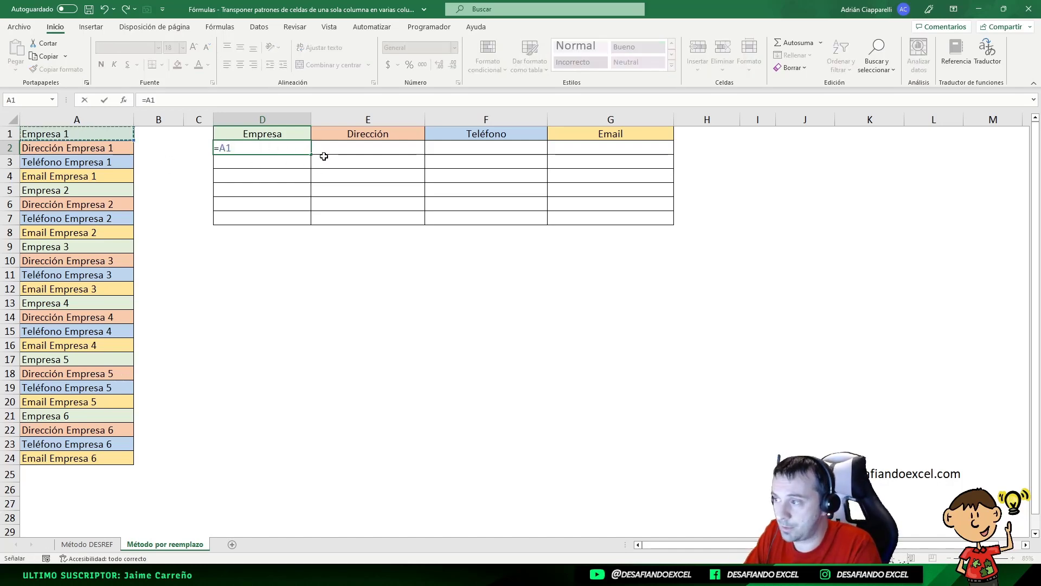
key(Return)
click(337, 151)
text(=)
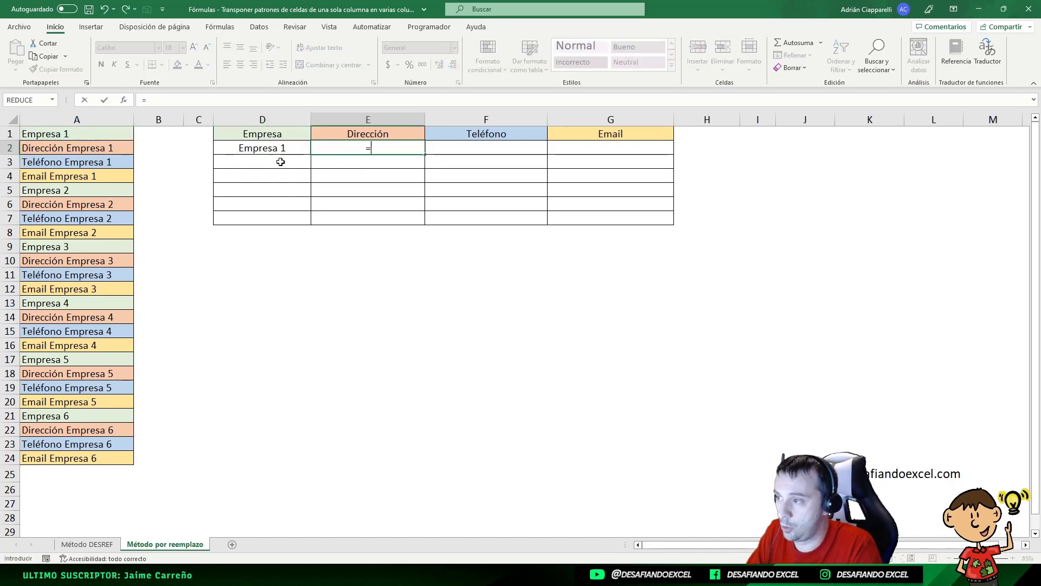
click(100, 149)
key(Return)
- Link F2 under Teléfono to A3 with =A3 and G2 under Email to A4 with =A4
click(432, 148)
text(=)
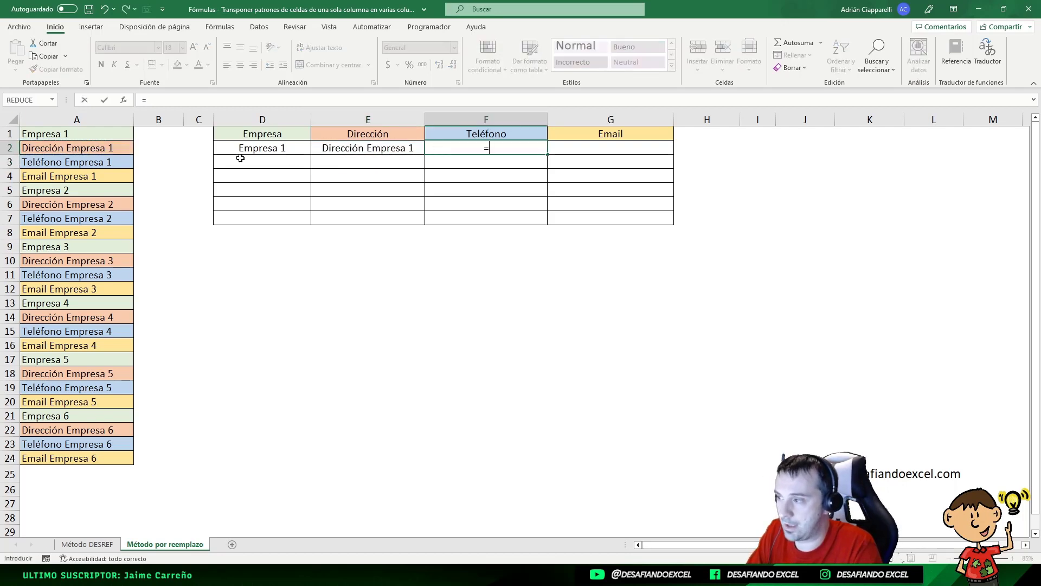
click(128, 161)
key(Return)
click(598, 148)
text(=)
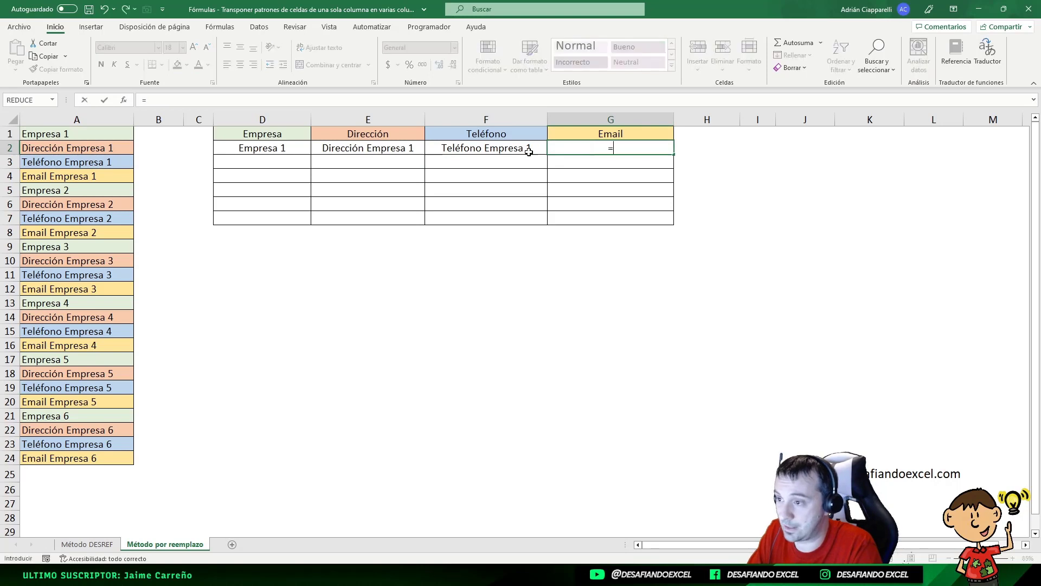
click(106, 176)
key(Return)
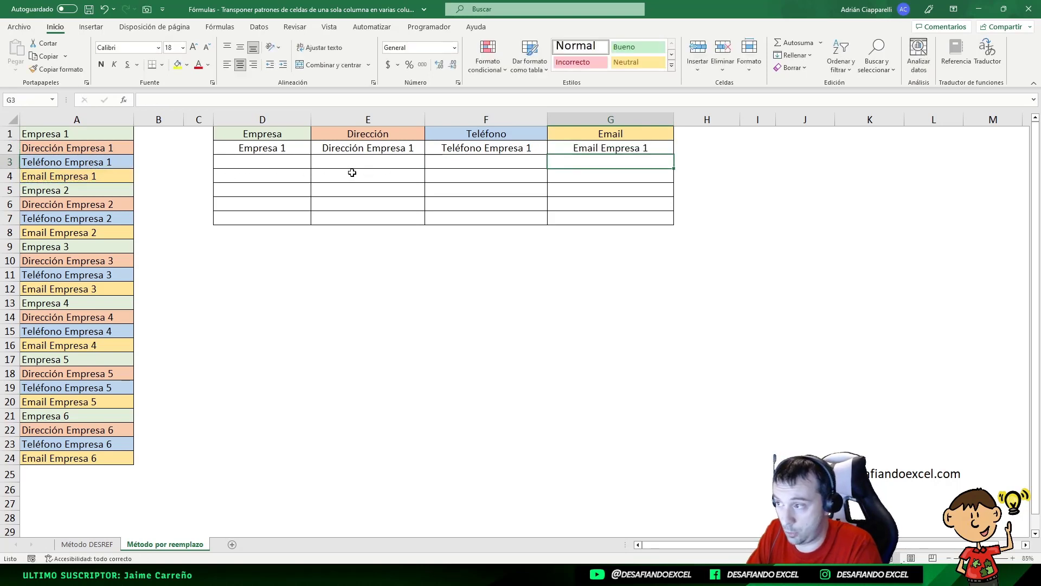
- Start the second company's row by entering =A5 in D3 and =A6 in E3
click(279, 164)
text(=)
click(90, 191)
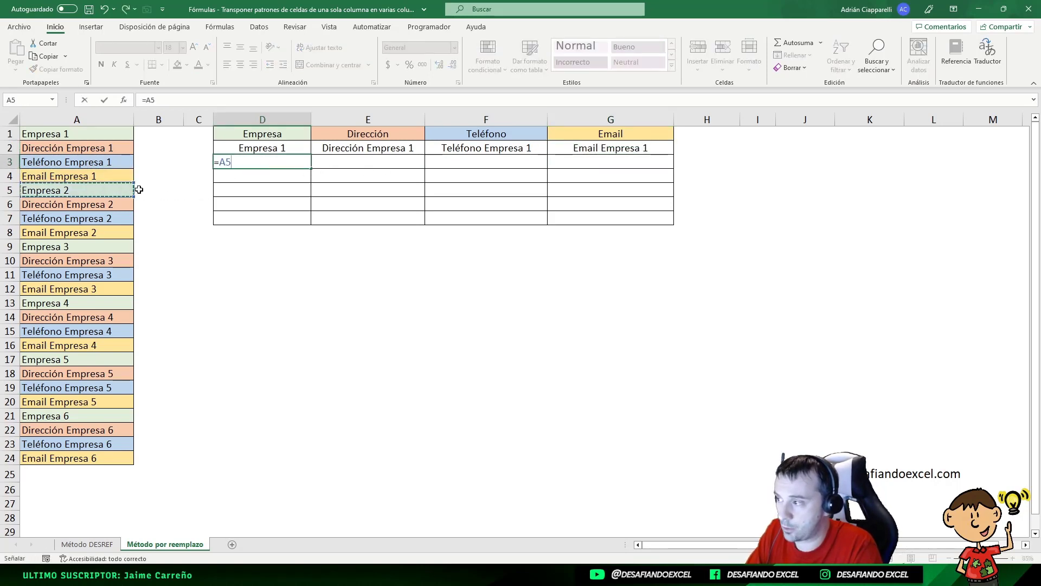
key(Return)
click(326, 162)
text(=)
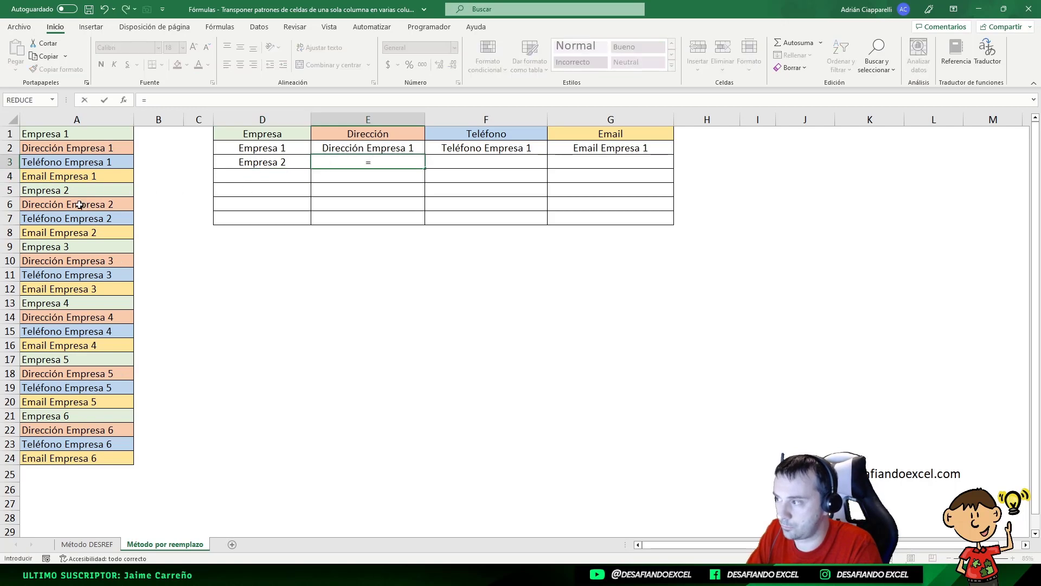
click(93, 206)
key(Return)
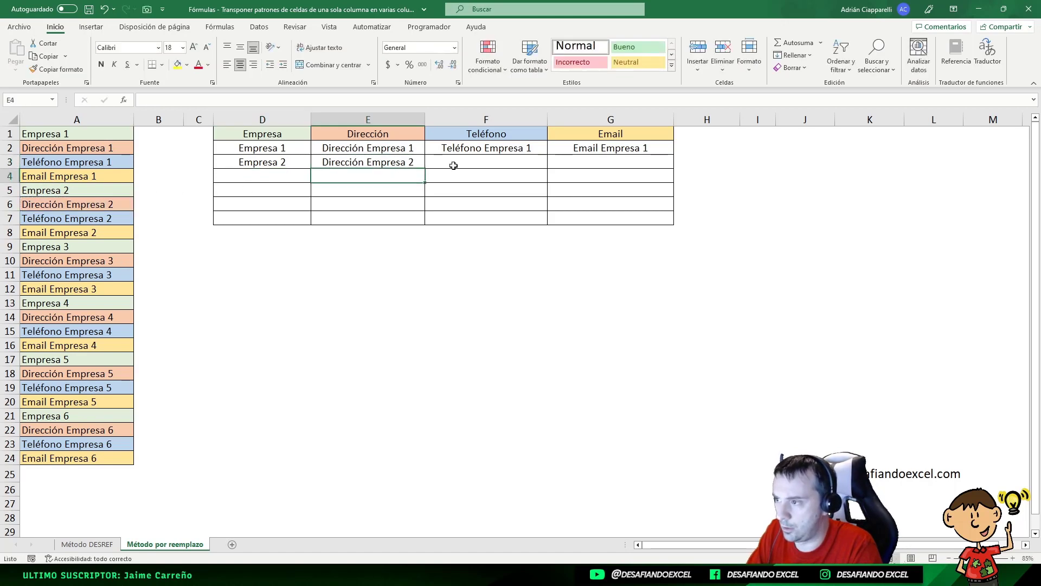
- Complete the second company's row by entering =A7 in F3 and =A8 in G3
click(471, 162)
text(=)
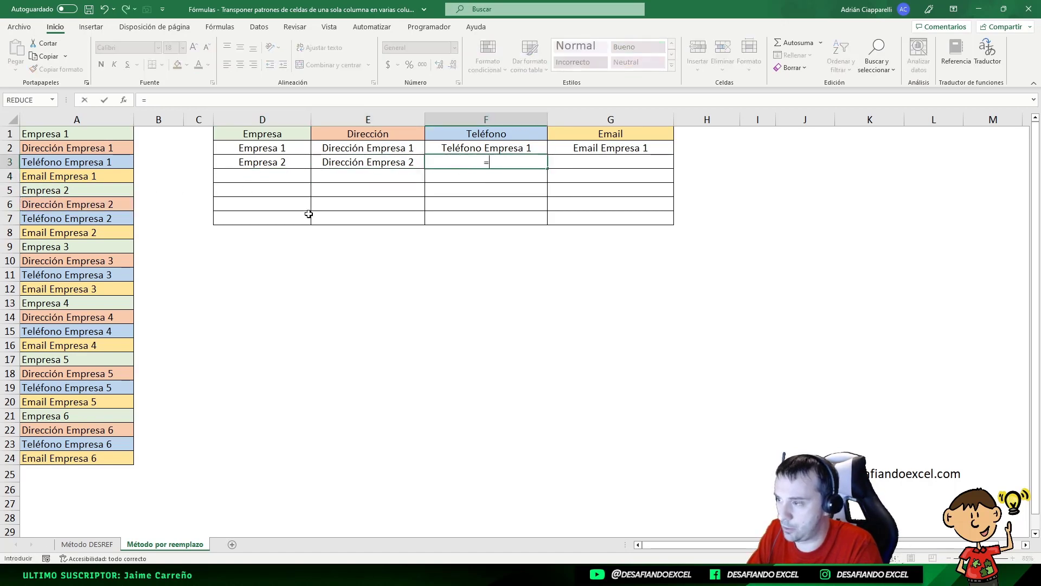
click(100, 221)
key(Tab)
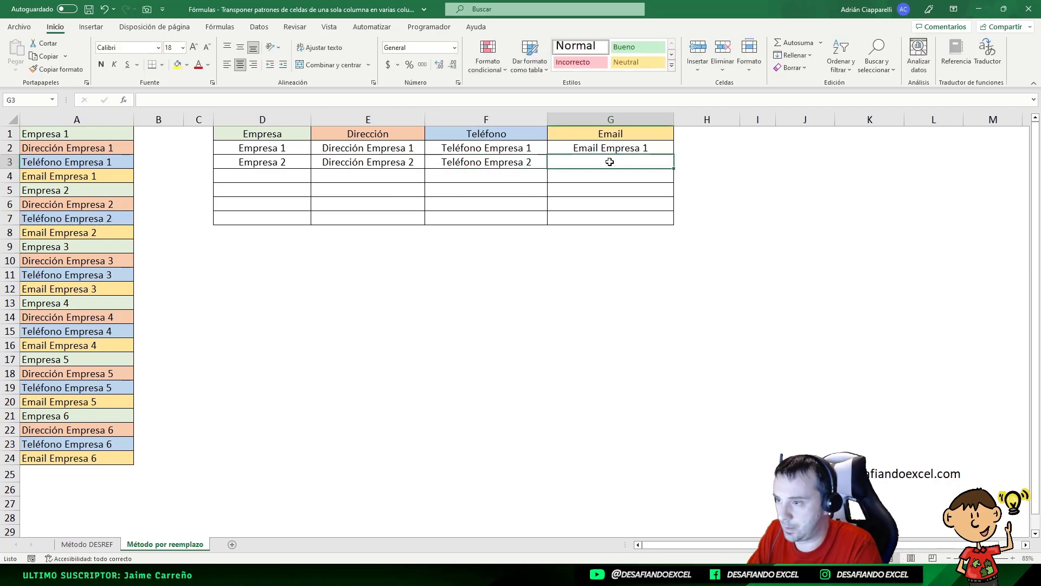
text(=)
click(103, 233)
key(Return)
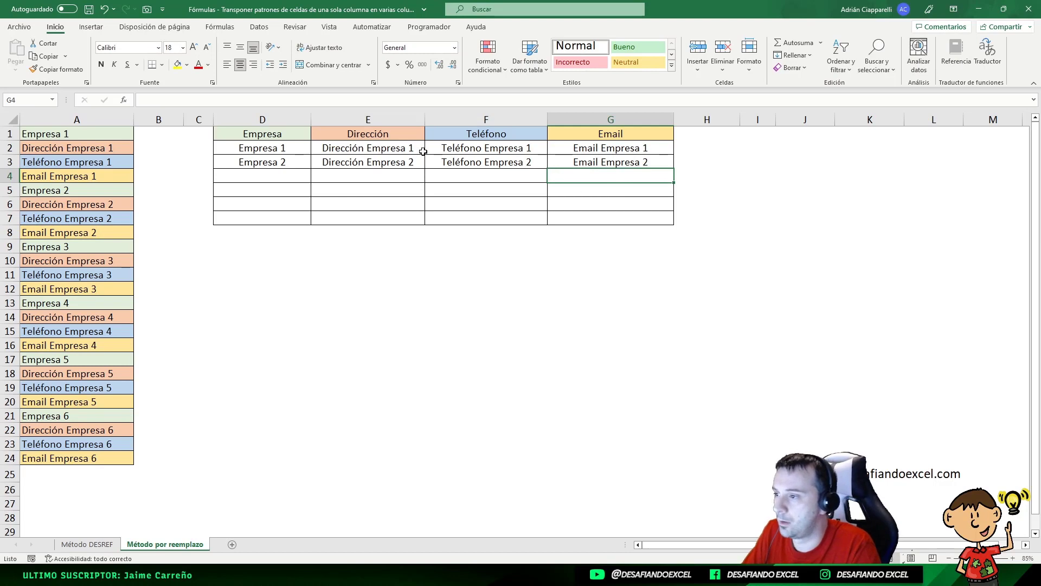
drag(270, 152, 618, 152)
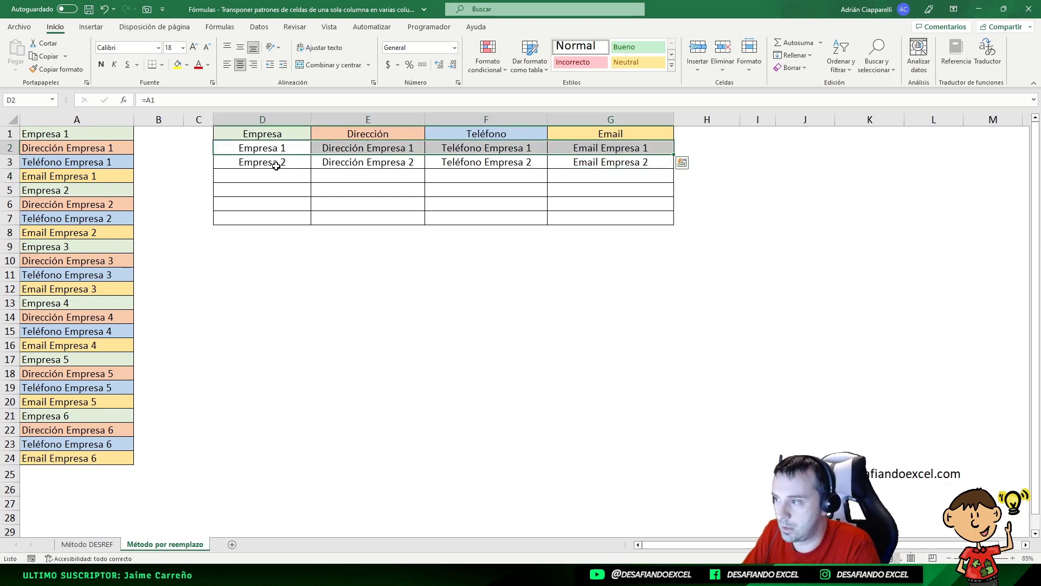
drag(277, 166, 625, 167)
click(609, 190)
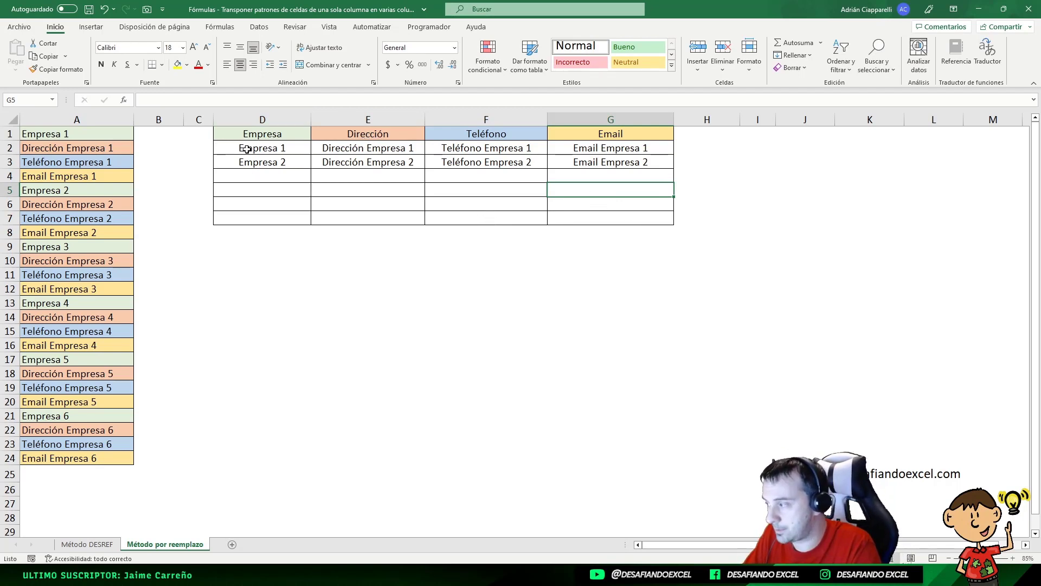
- Replace every "=" with "aux" in D2:G3 to turn the reference formulas into text
drag(247, 150, 616, 164)
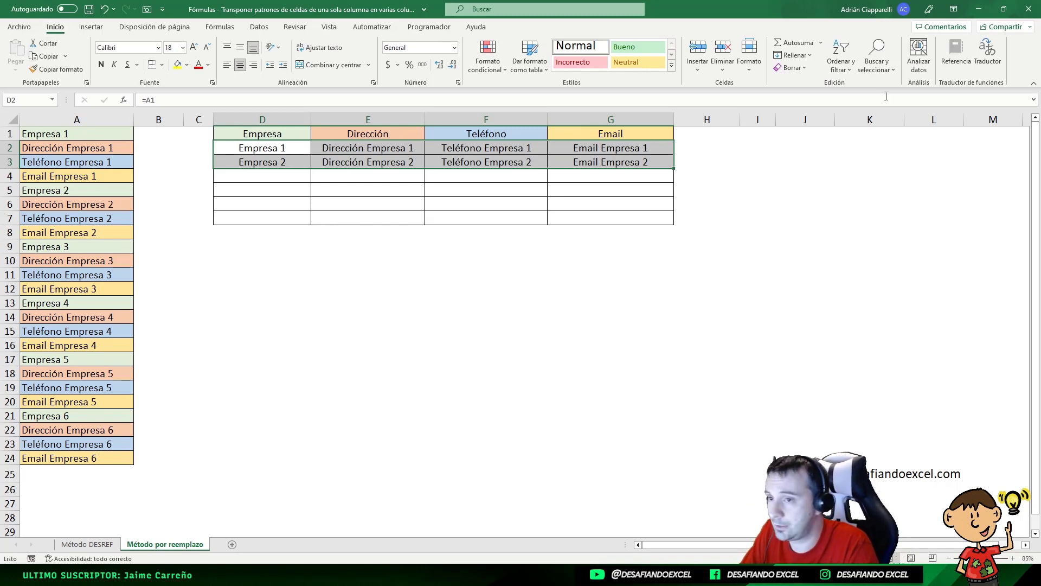
click(877, 59)
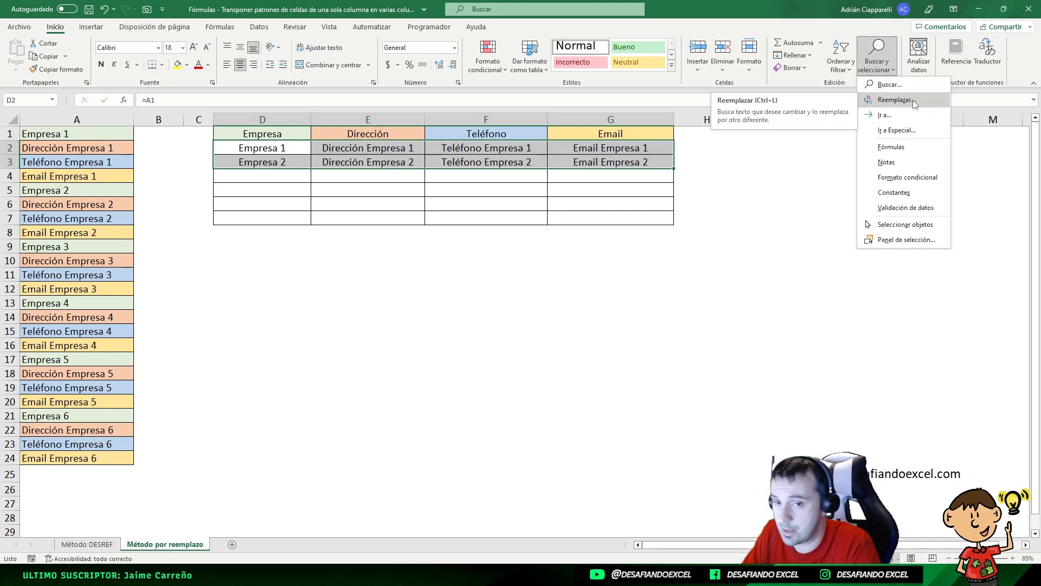
click(915, 104)
drag(633, 365, 496, 263)
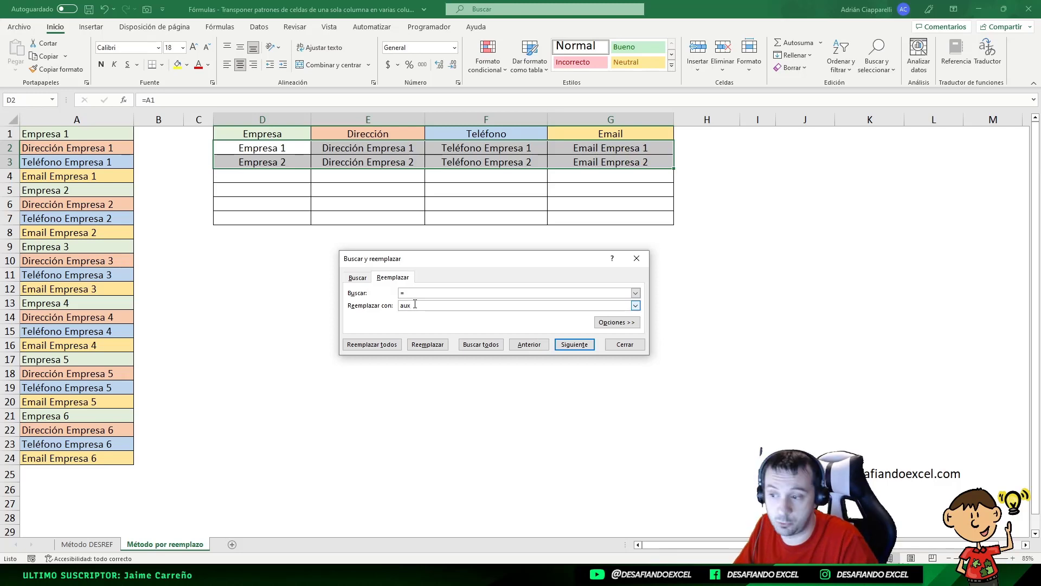
click(372, 346)
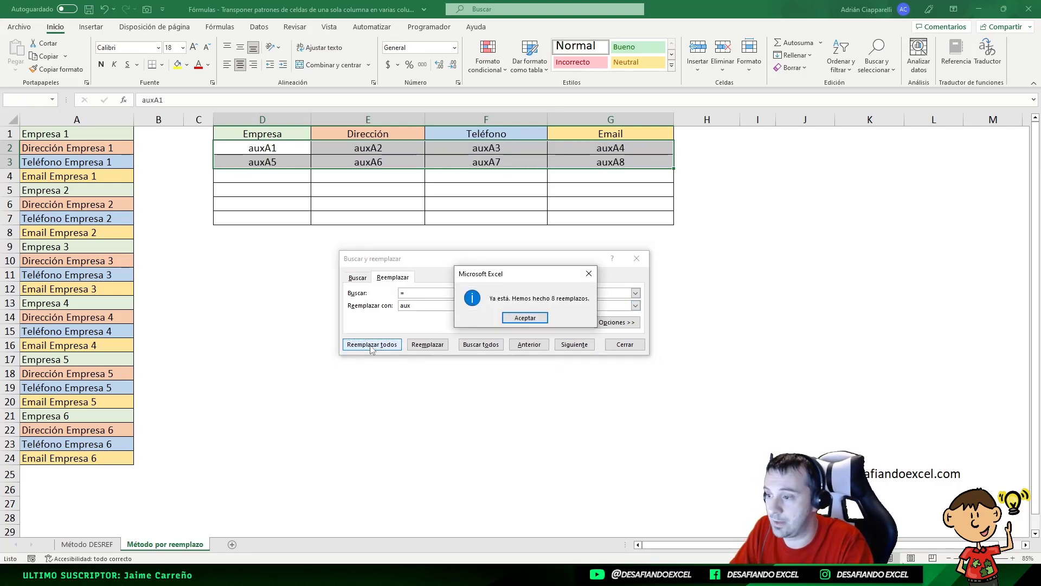
click(525, 318)
click(624, 345)
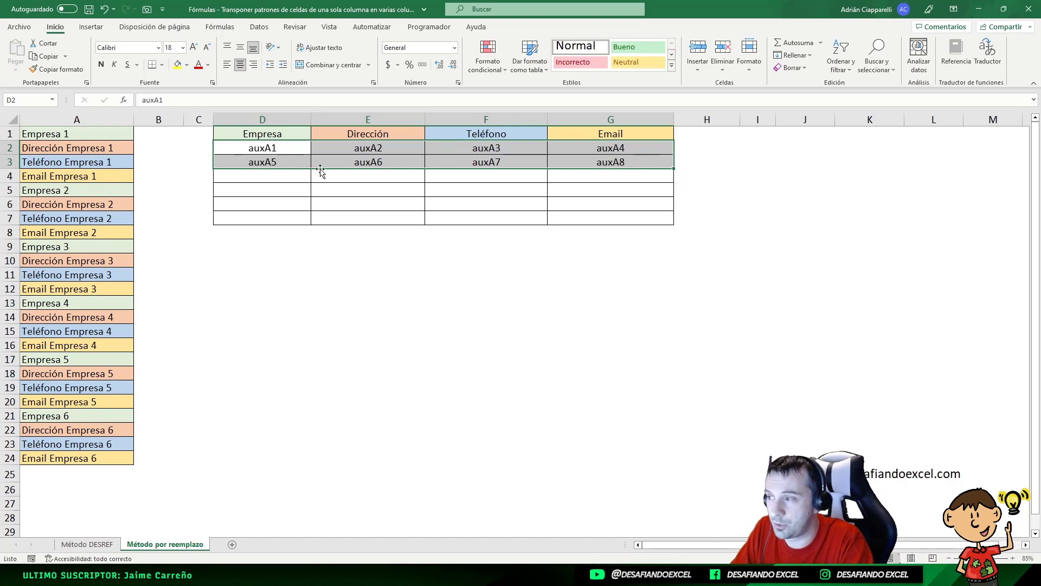
- Try filling the aux reference pattern from D2:G3 down to row 14, and undo the fill
click(268, 146)
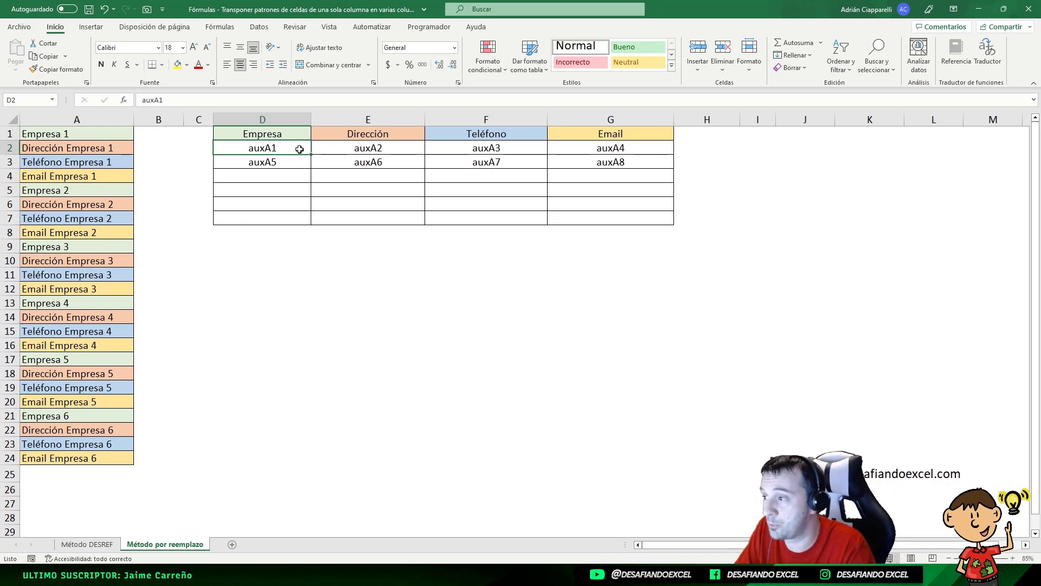
drag(319, 149, 692, 225)
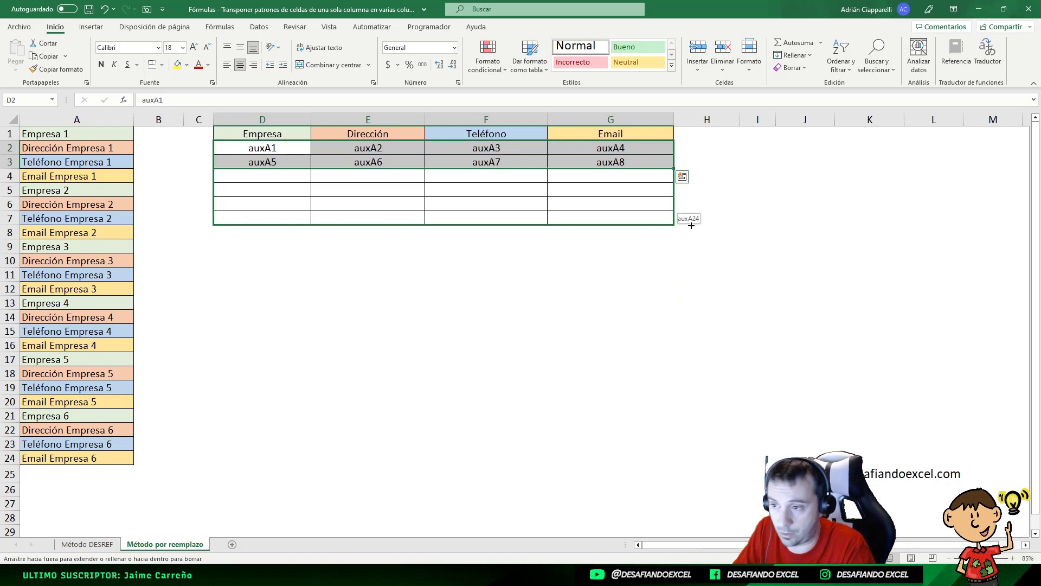
drag(692, 225, 674, 326)
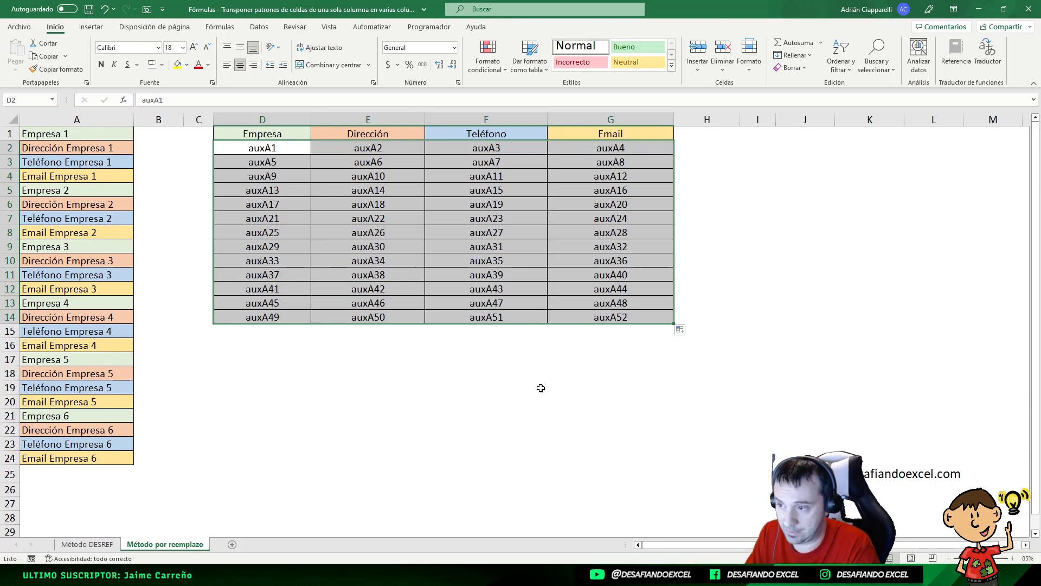
key(ctrl+z)
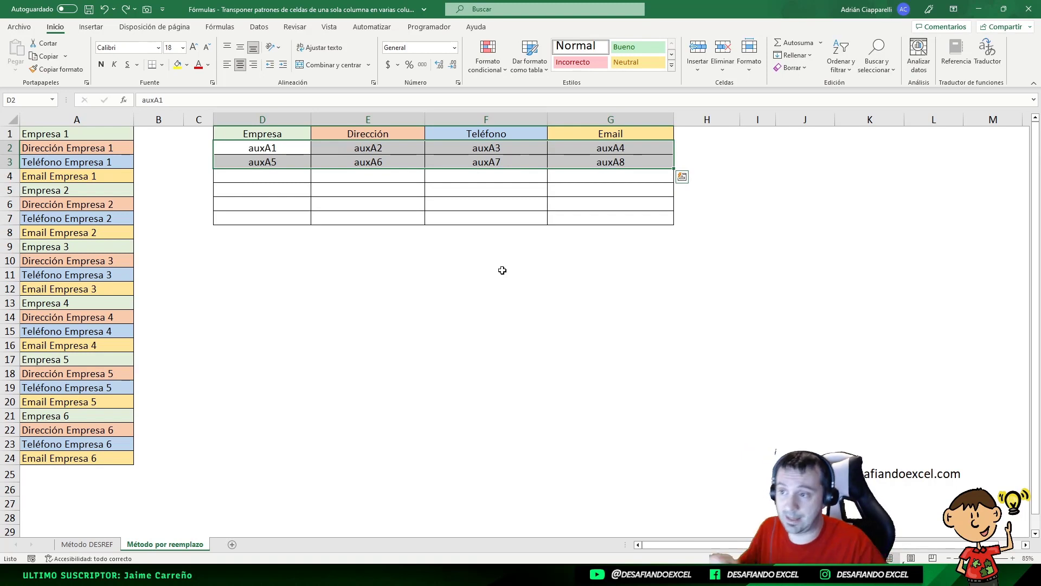
- Fill the aux reference pattern from D2:G3 down to row 7 of the table
drag(675, 169, 676, 223)
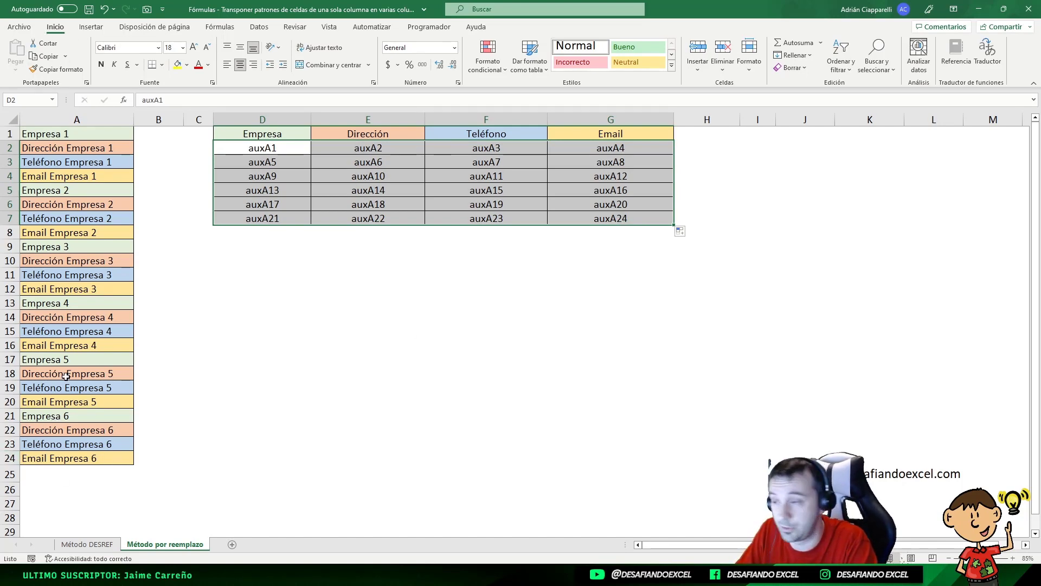
click(518, 275)
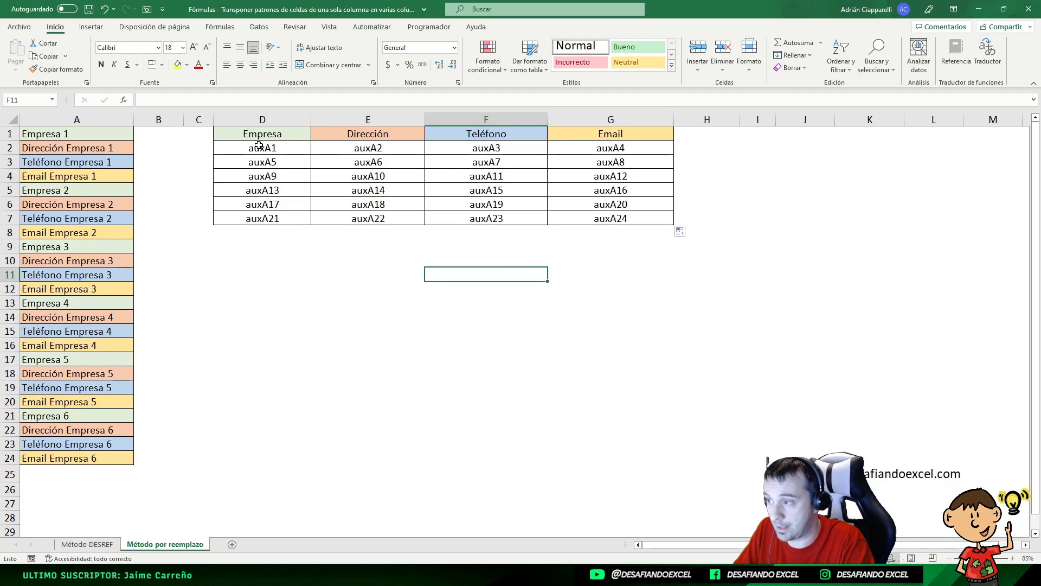
drag(295, 148, 646, 153)
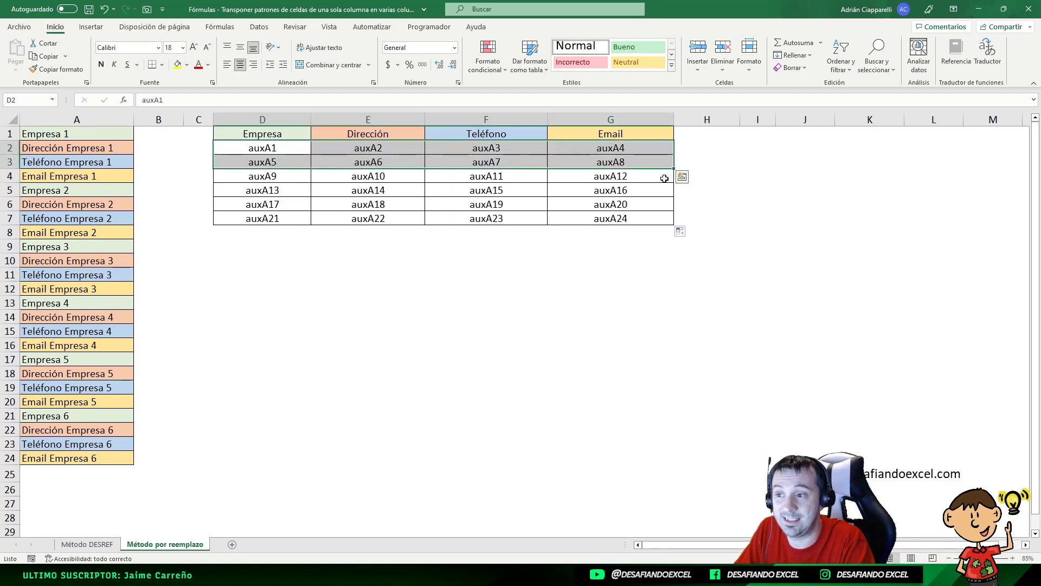
- Undo the fill of the aux references below row 3, keeping the aux text in D2:G3
key(ctrl+z)
key(ctrl+z)
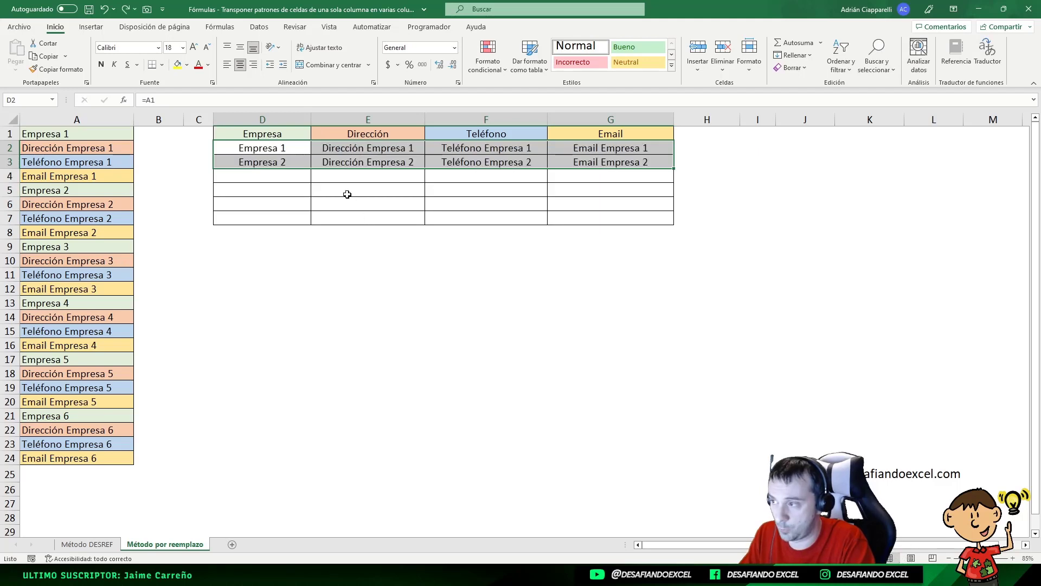
click(125, 9)
click(360, 217)
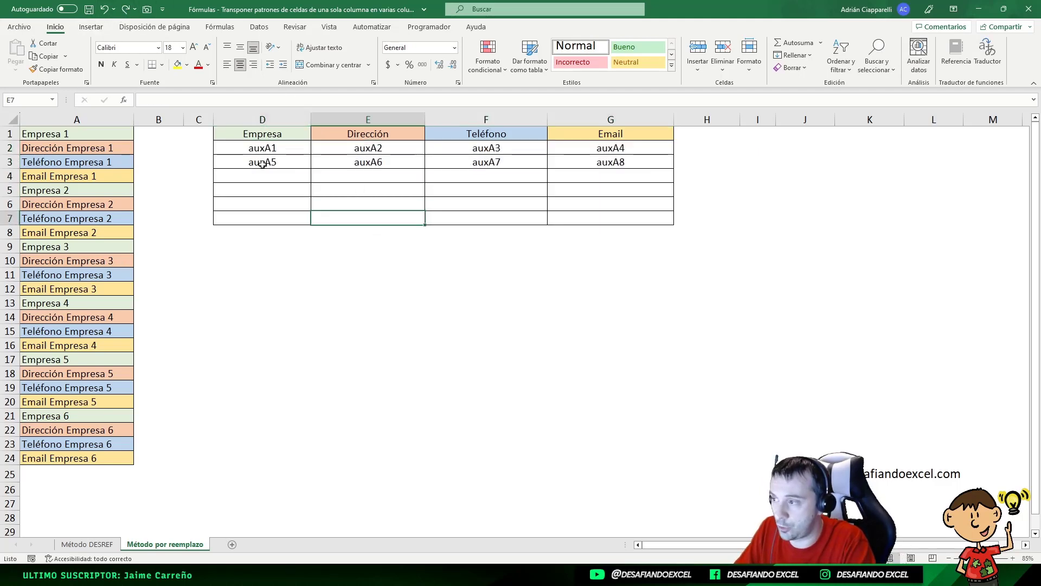
- Try filling only the second company's aux references from D3:G3 down to row 6, and undo the fill
drag(262, 164, 675, 213)
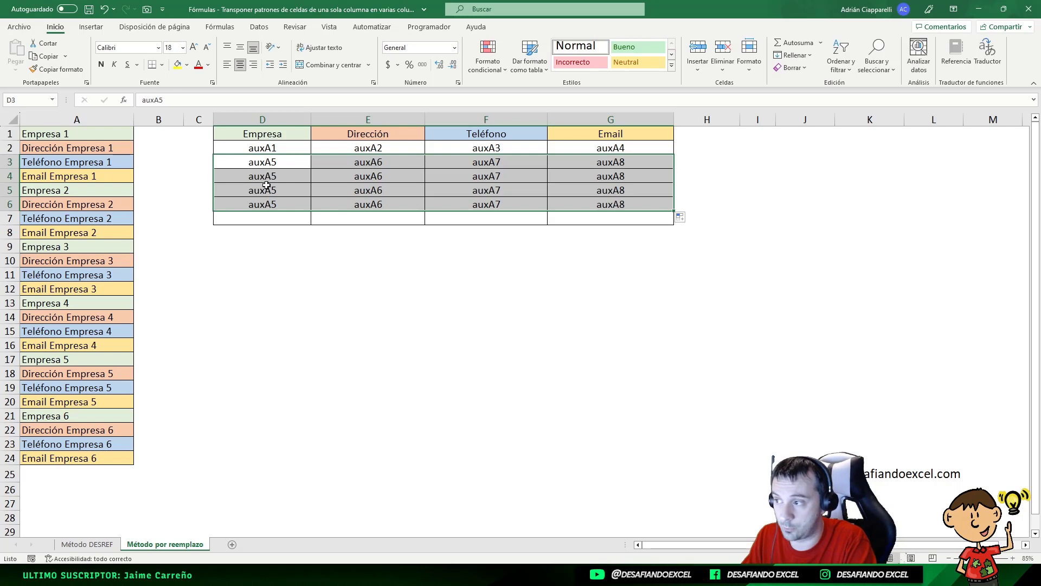
key(ctrl+z)
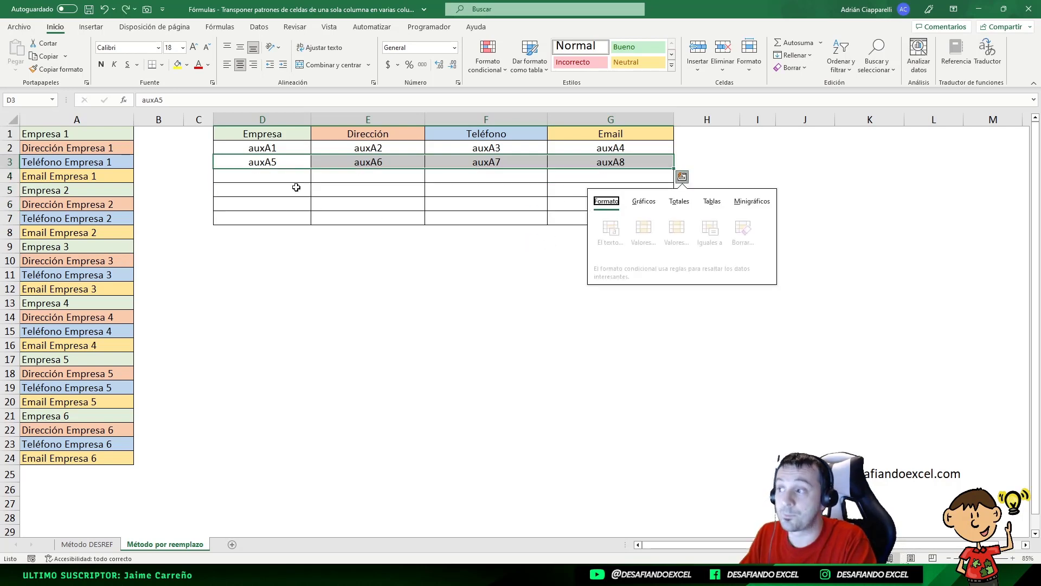
- Fill both aux reference rows, D2:G3, down through row 7 of the table
drag(271, 148, 602, 160)
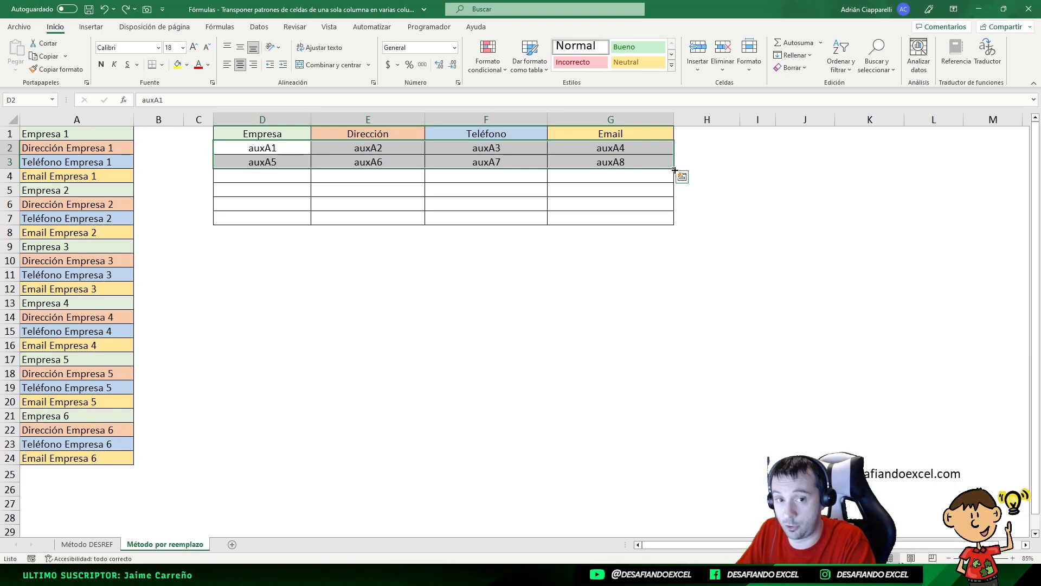
drag(675, 169, 677, 219)
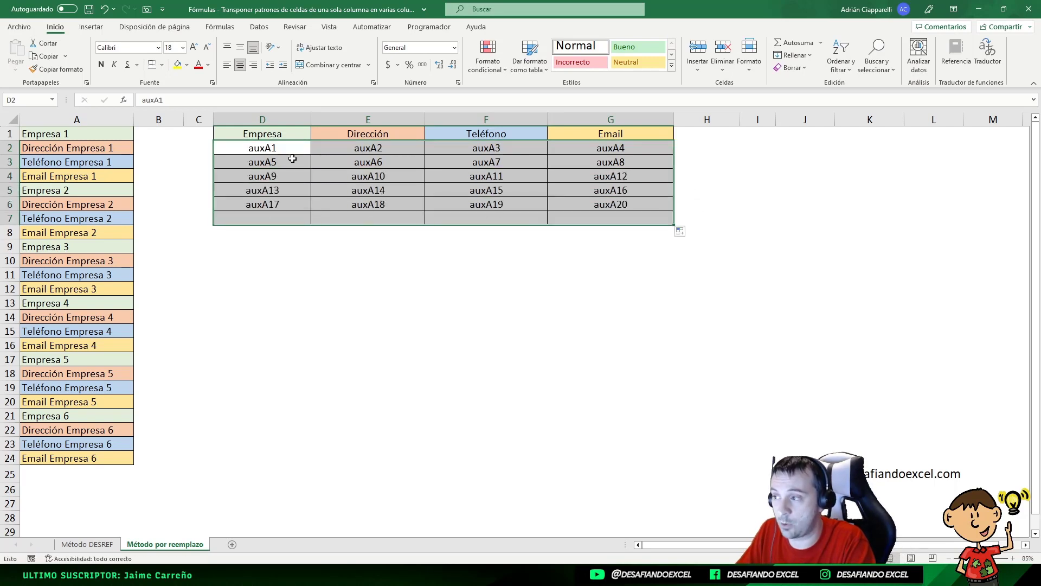
- Examine how the aux references progress from row to row down the Empresa column, D2 to D7
click(281, 150)
click(284, 163)
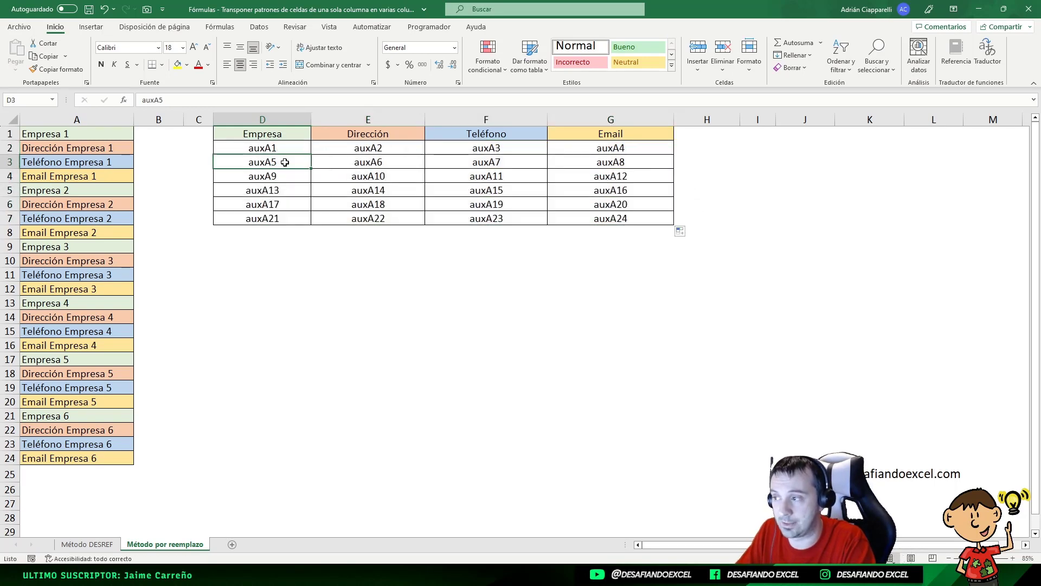
click(283, 177)
click(283, 151)
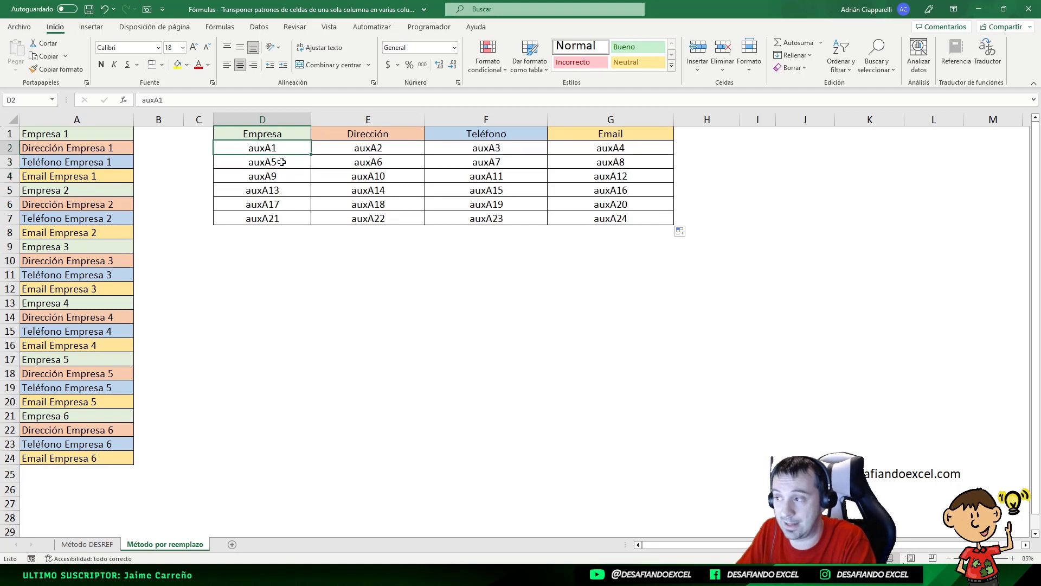
click(283, 163)
click(282, 174)
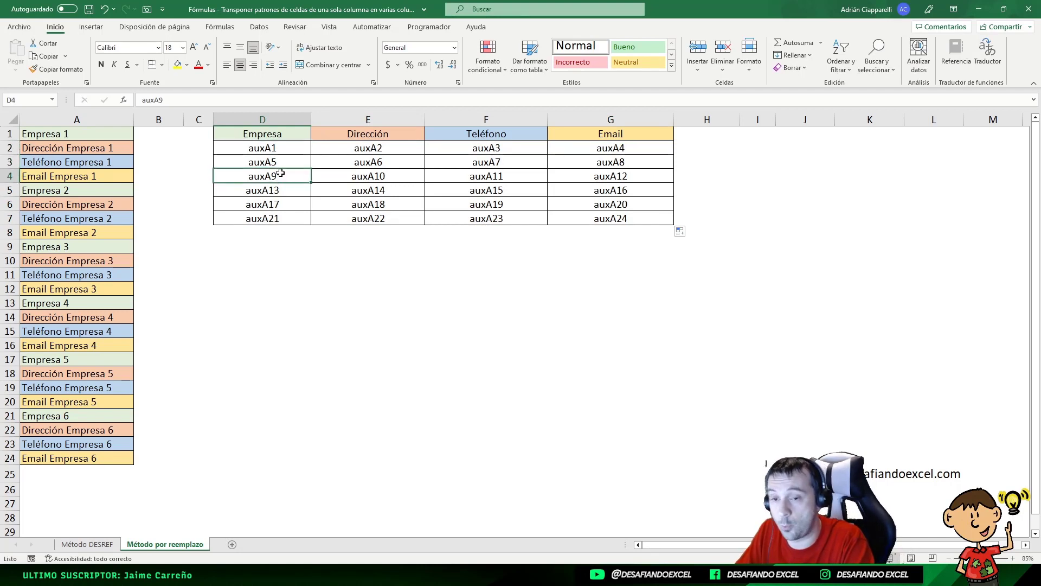
click(283, 148)
click(283, 162)
click(283, 176)
click(282, 190)
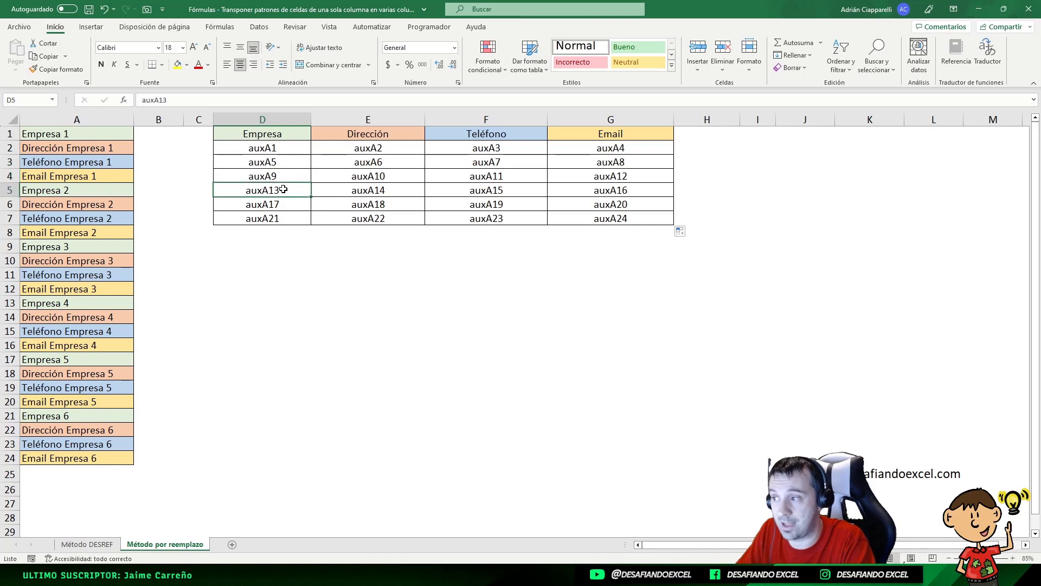
click(281, 205)
click(280, 222)
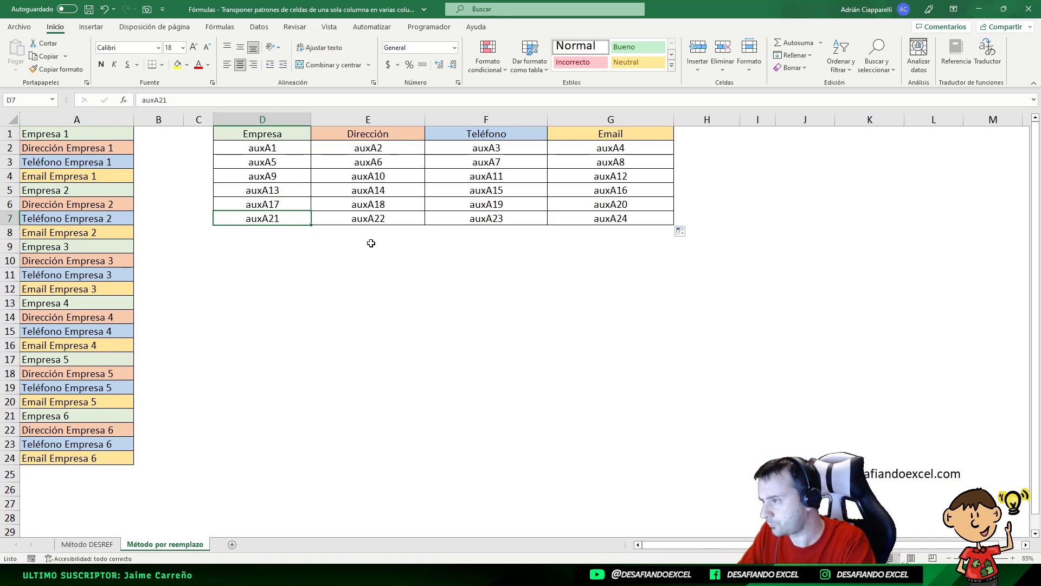
- Replace every "aux" with "=" in D2:G7 to turn the text back into reference formulas
drag(278, 150, 663, 160)
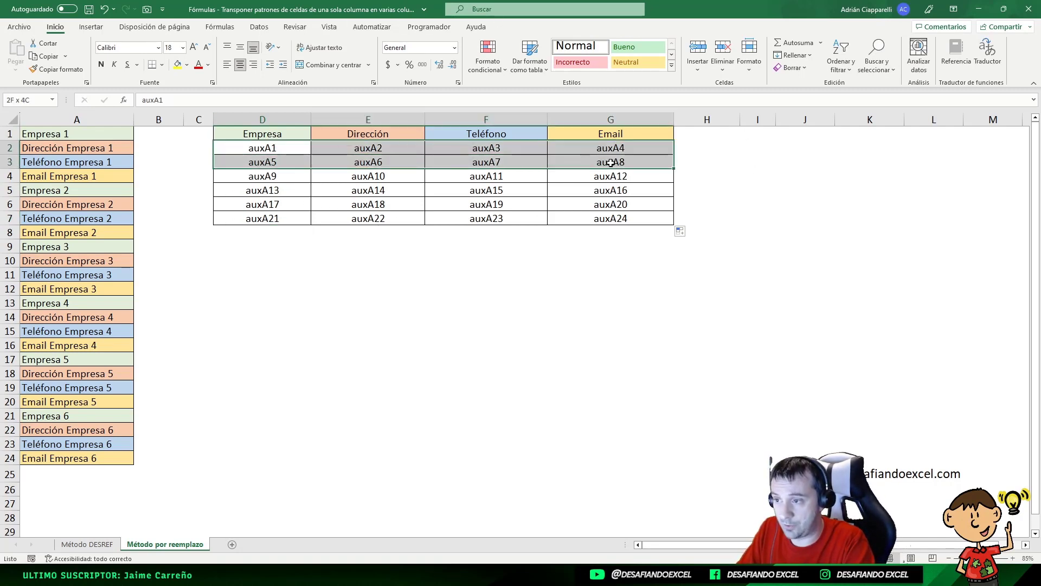
drag(269, 152, 613, 217)
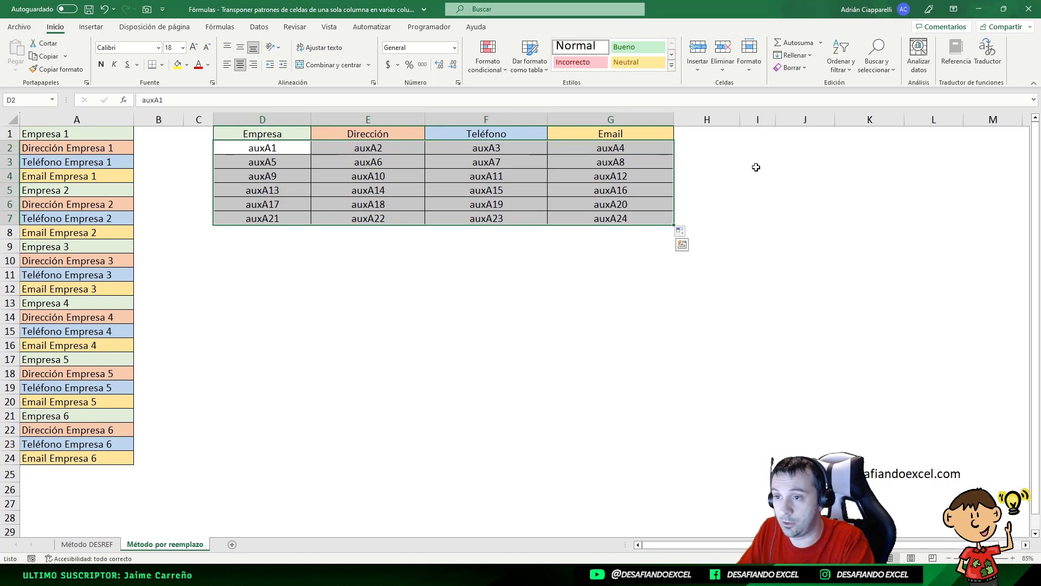
click(875, 64)
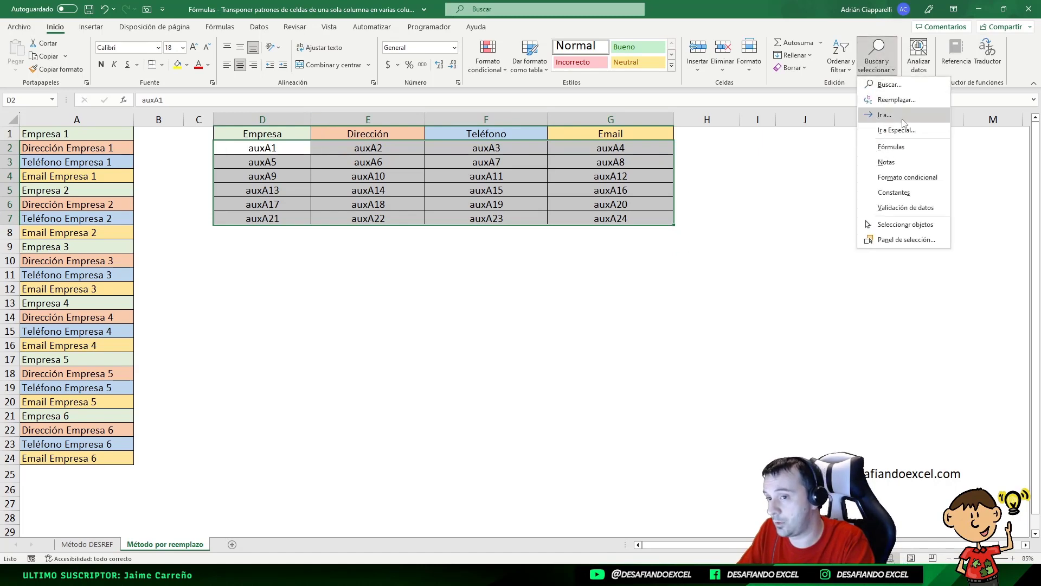
click(895, 101)
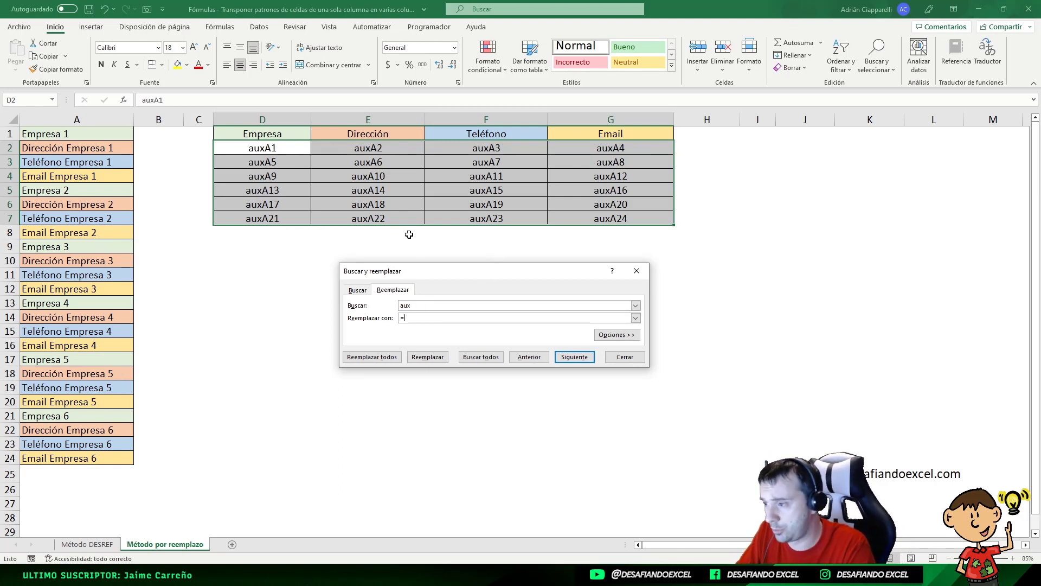
click(377, 360)
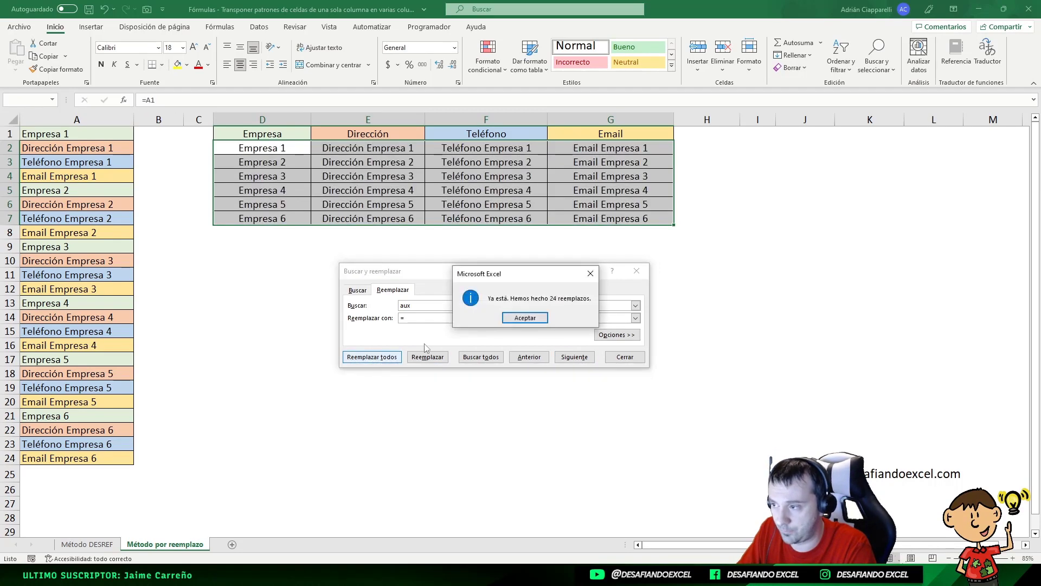
click(525, 317)
click(624, 356)
click(266, 144)
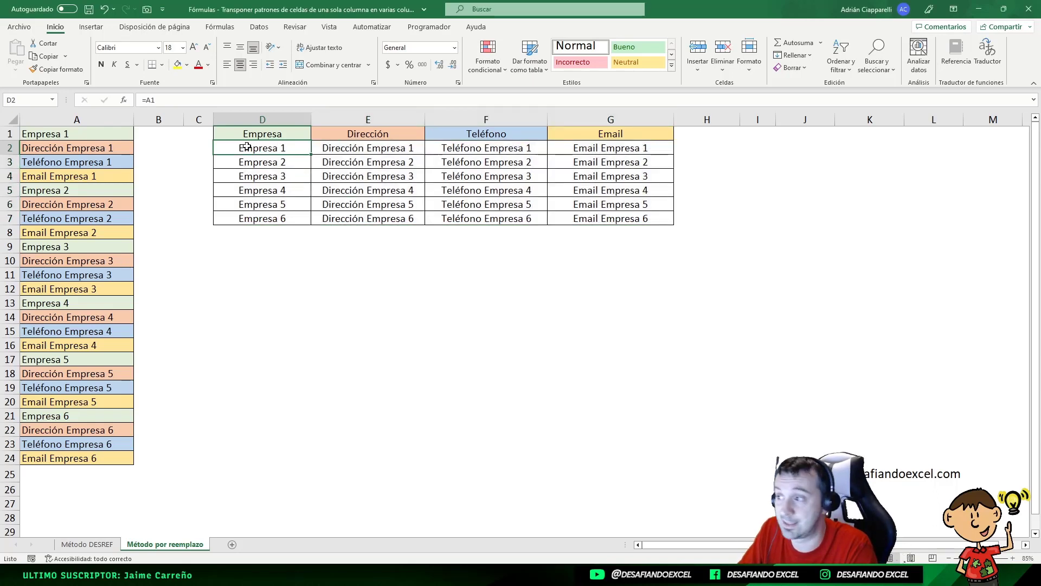
drag(254, 149, 610, 222)
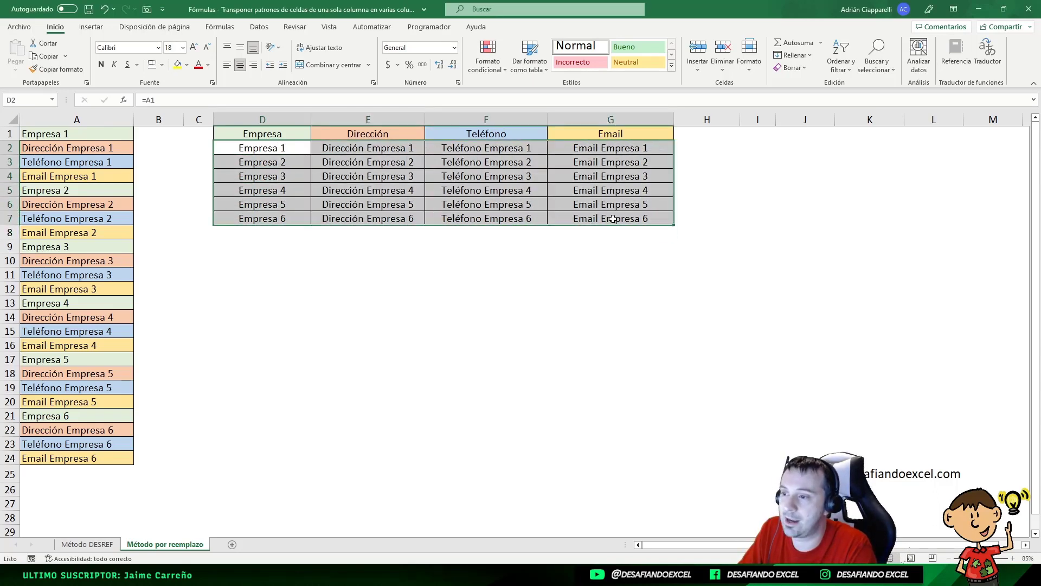
click(586, 290)
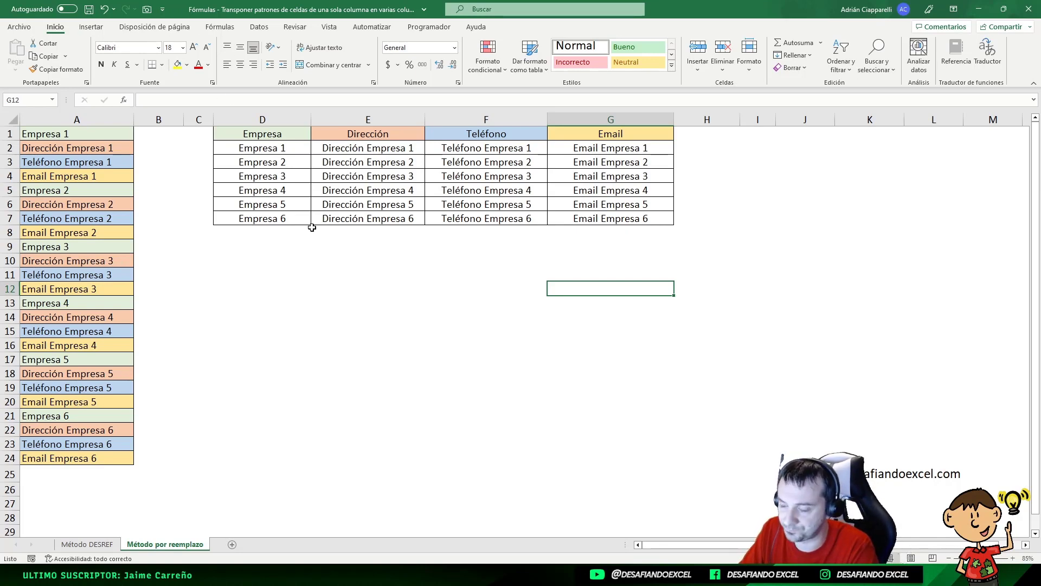
- Clear A13 to test its linked formula in D5, and undo the deletion
drag(252, 147, 624, 218)
click(322, 318)
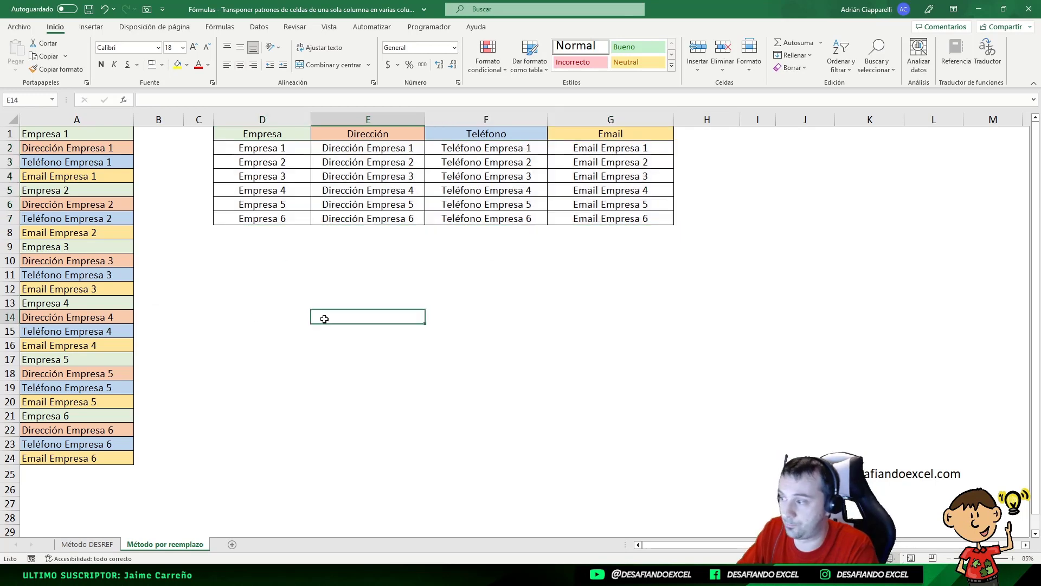
click(70, 302)
key(Delete)
click(275, 191)
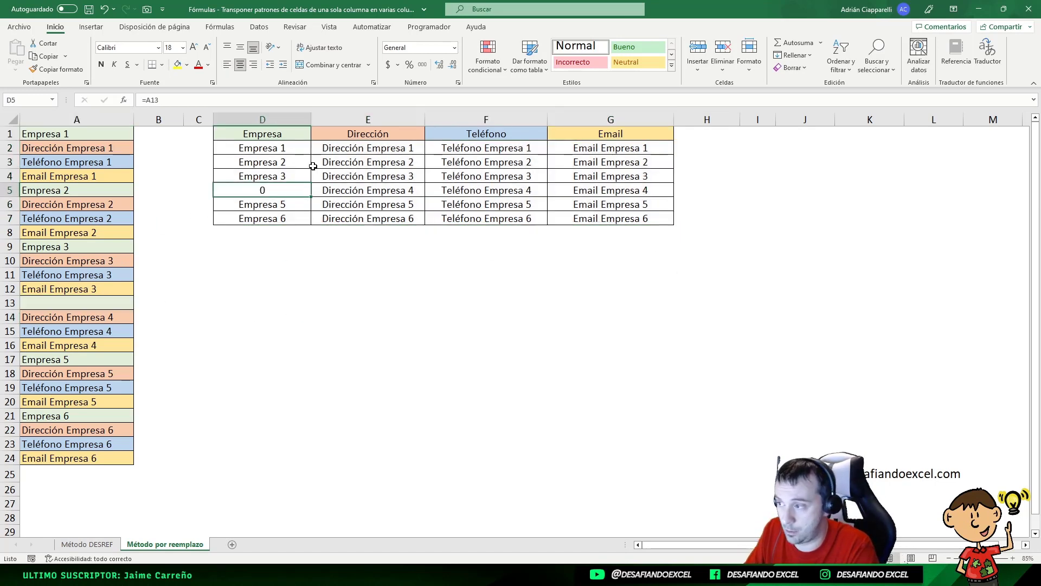
key(ctrl+z)
- Copy D2:G7 and paste it over itself as values to remove the formulas
drag(258, 147, 597, 217)
key(ctrl+c)
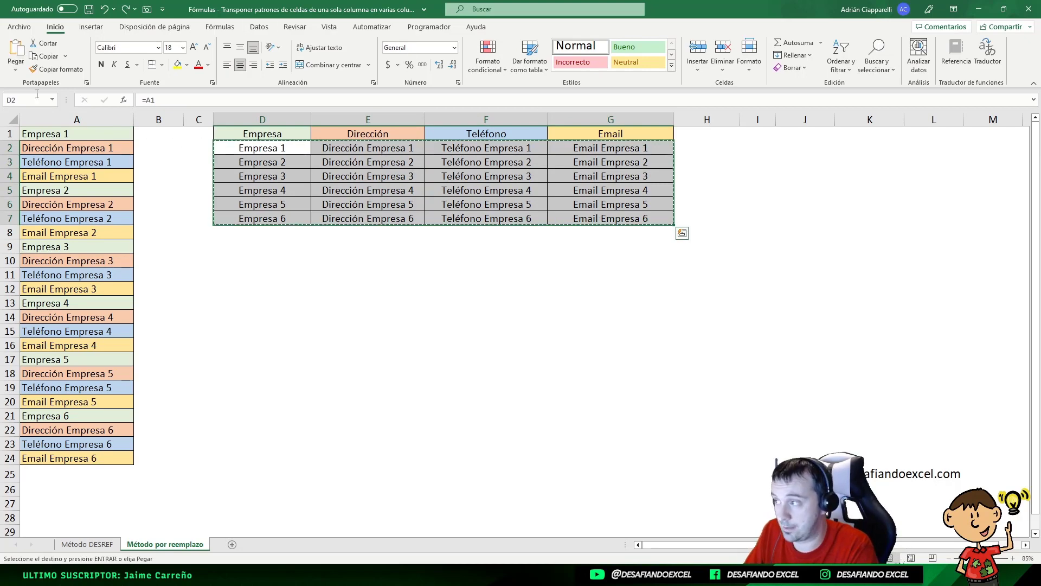
click(15, 70)
click(14, 149)
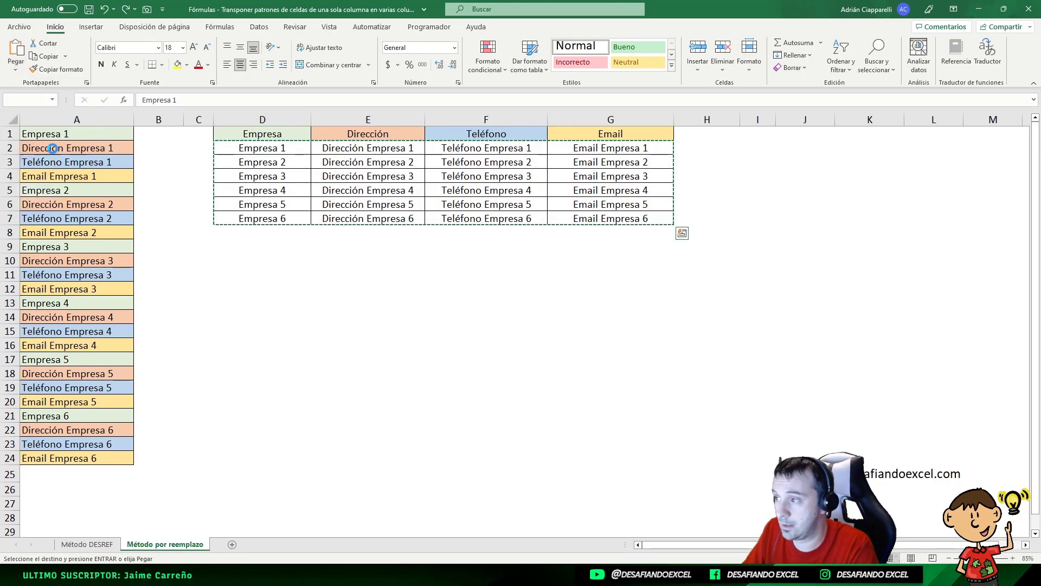
click(270, 162)
drag(265, 150, 604, 218)
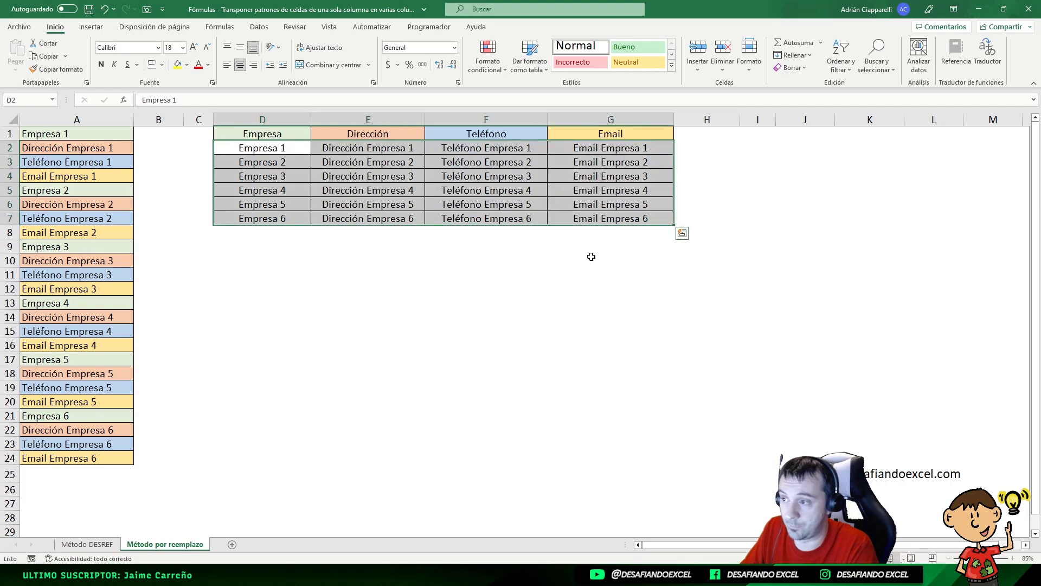
click(586, 287)
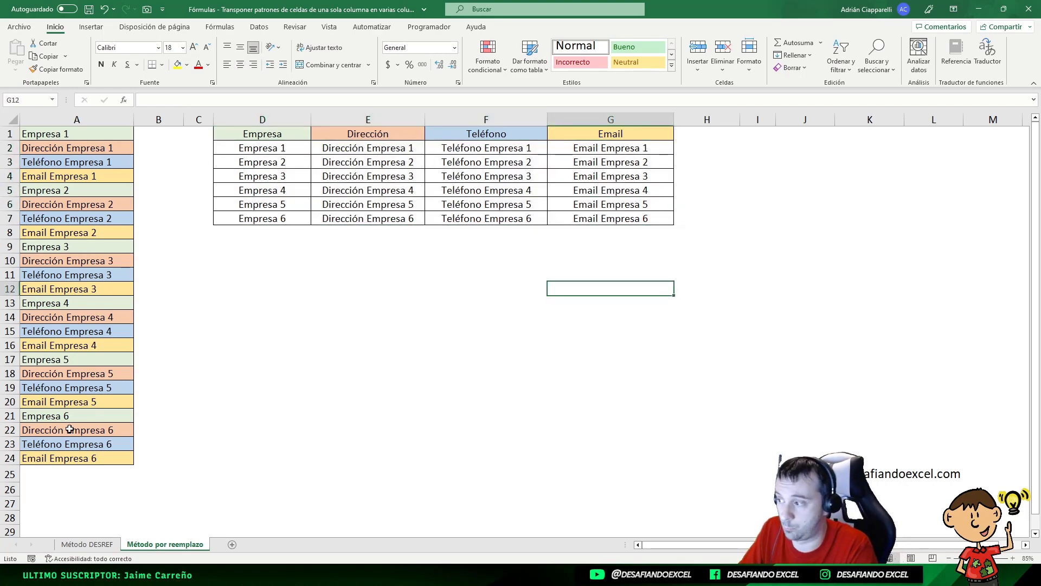